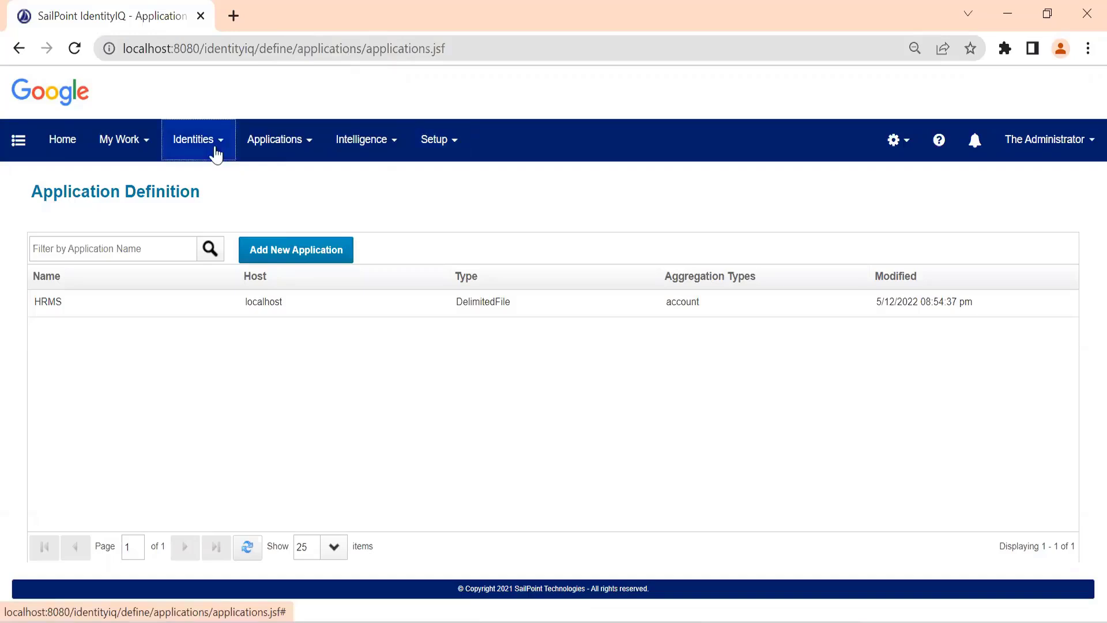
Step: Open the second identity in the Identity Warehouse and check its Manager attribute
click(215, 185)
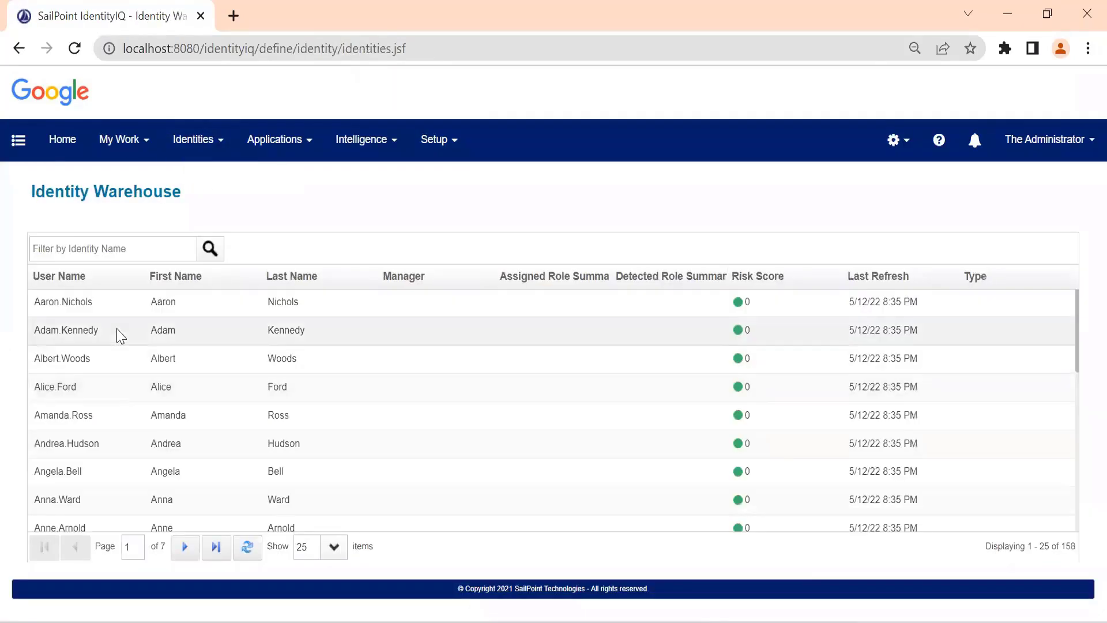
click(117, 329)
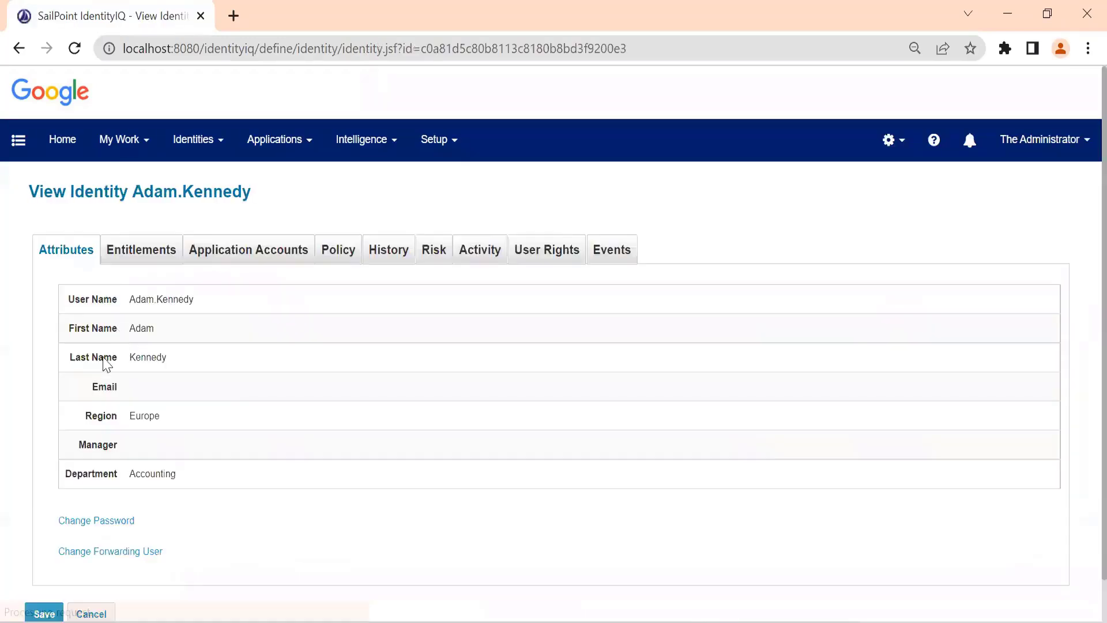
double_click(86, 446)
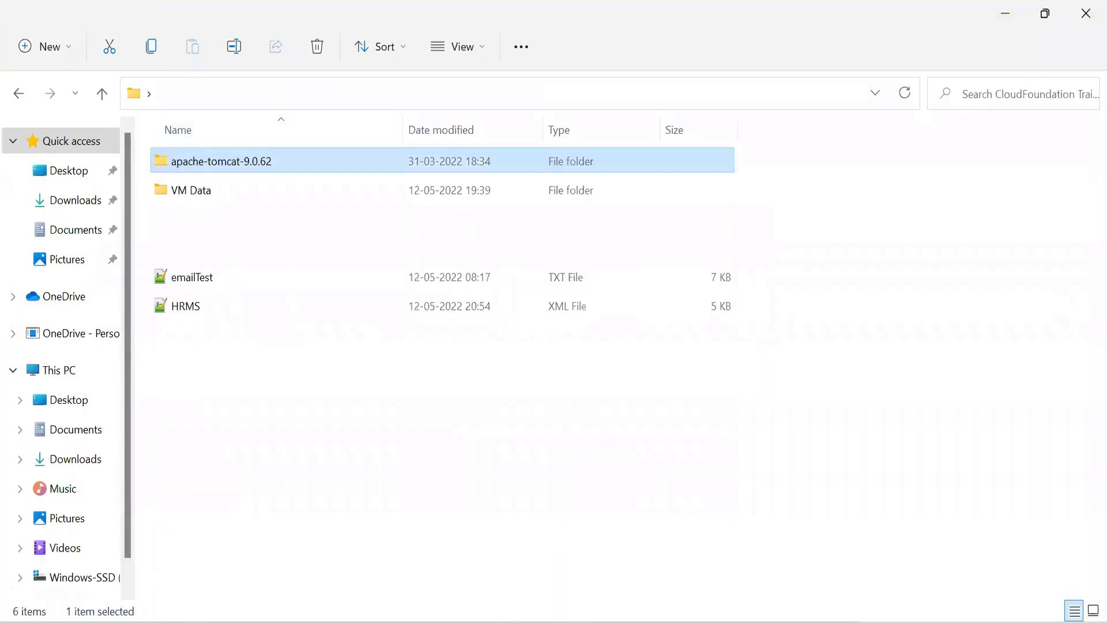
Step: Open AuthEmployees from the data folder inside VM Data in Excel and fit the column widths to their contents
double_click(208, 193)
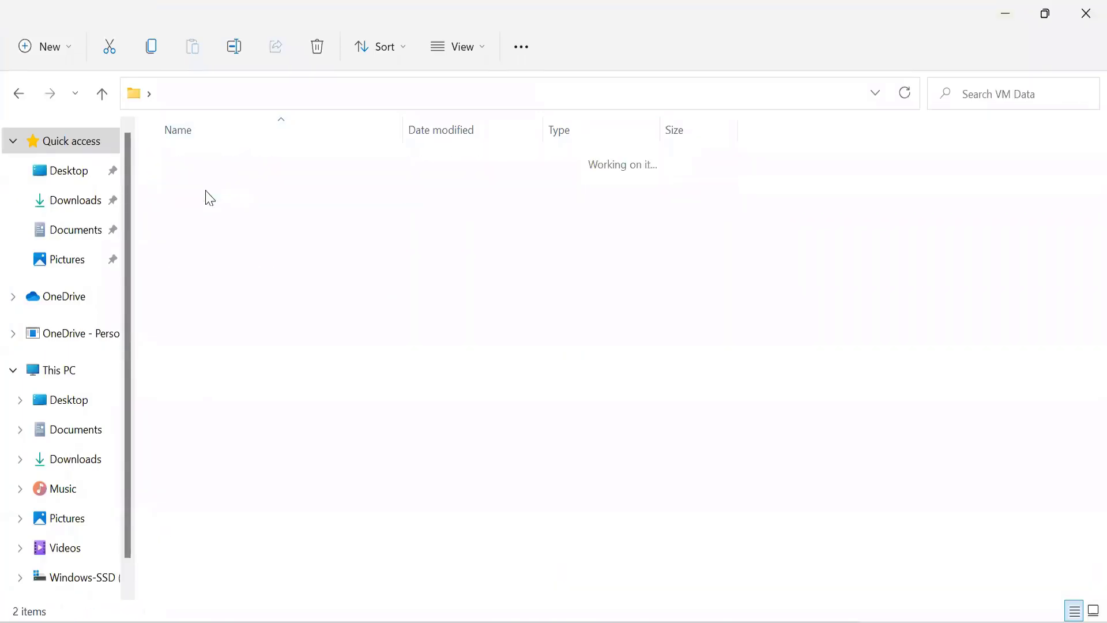
double_click(208, 191)
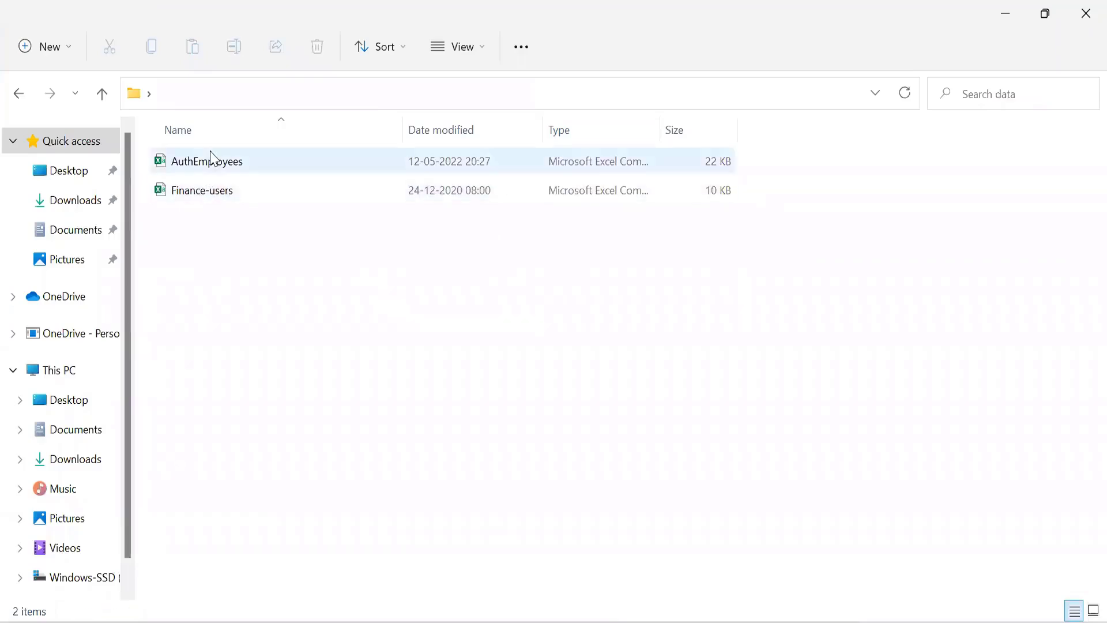
double_click(224, 166)
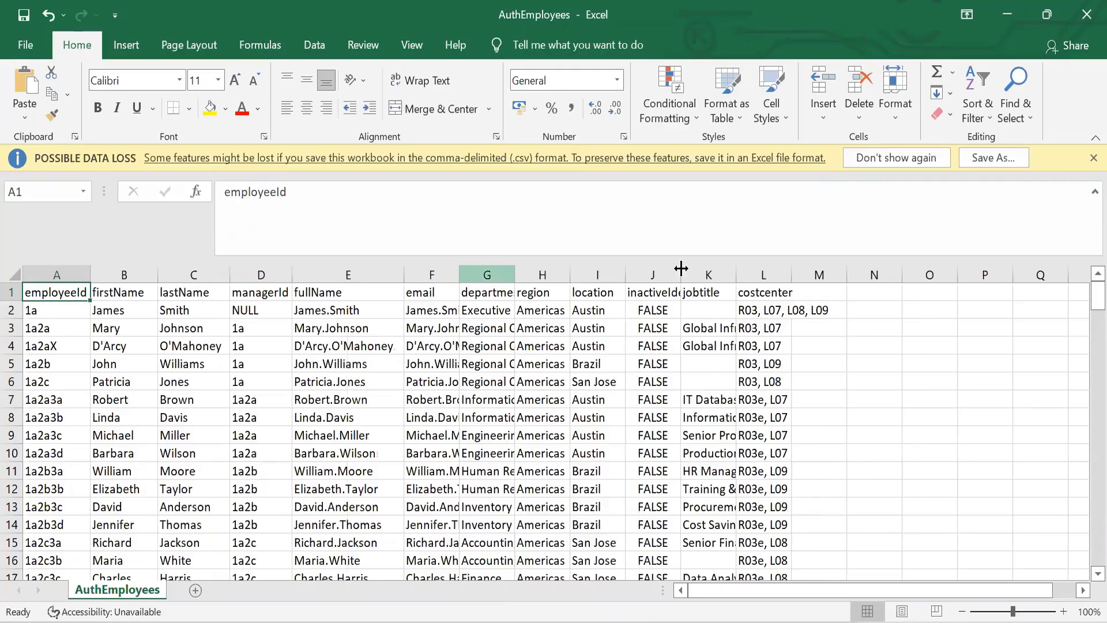
double_click(686, 275)
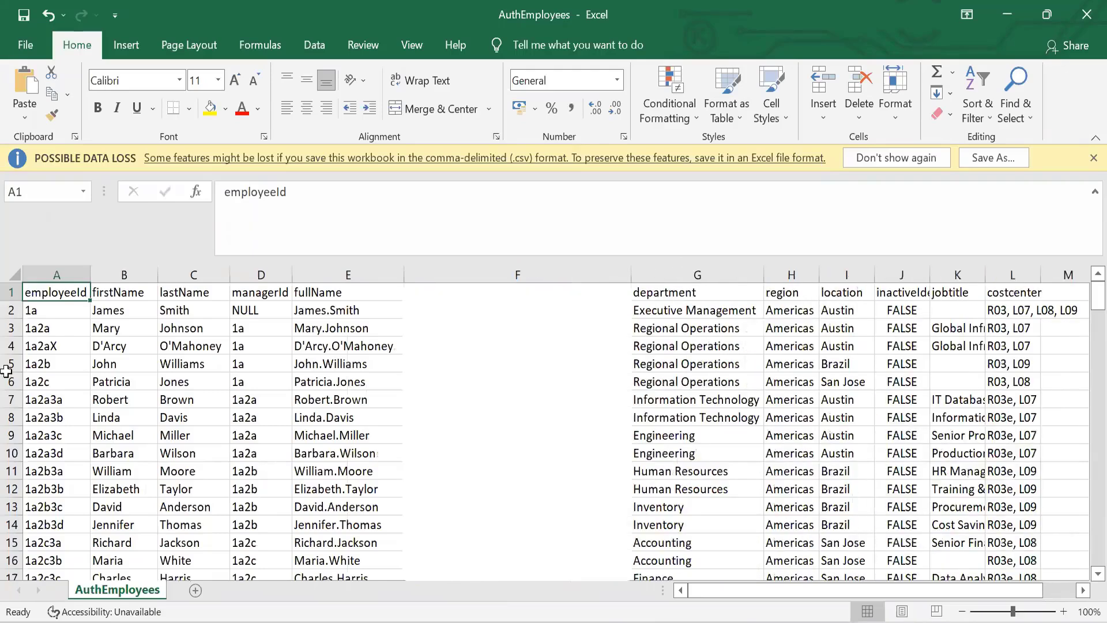
Step: Examine how the managerId values in rows 3 to 10 refer to the employeeId values of other employees
click(11, 310)
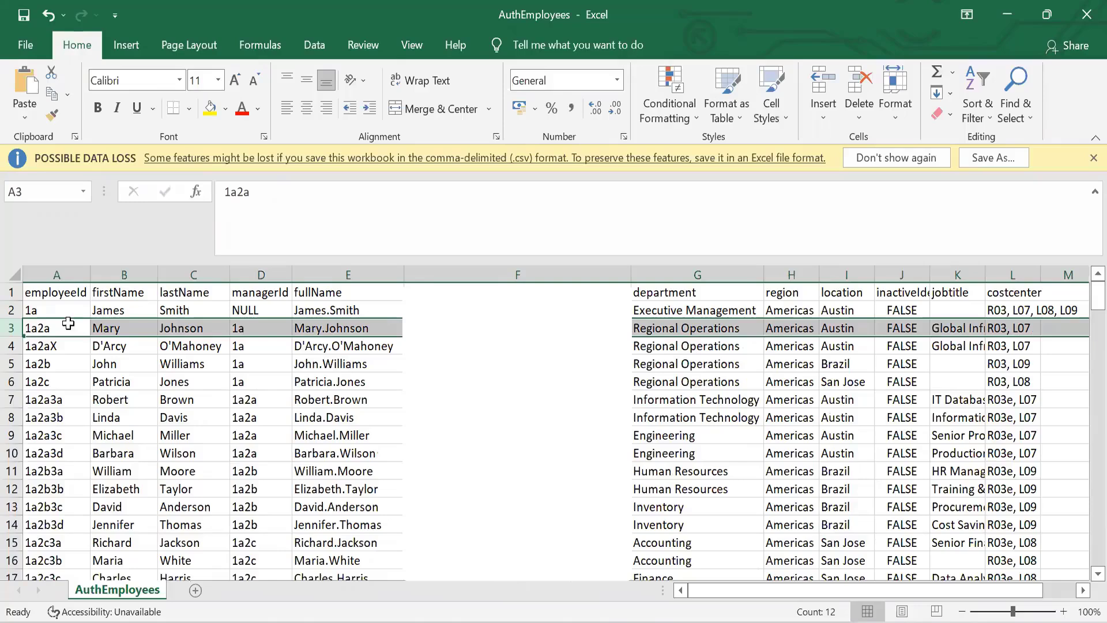
click(249, 331)
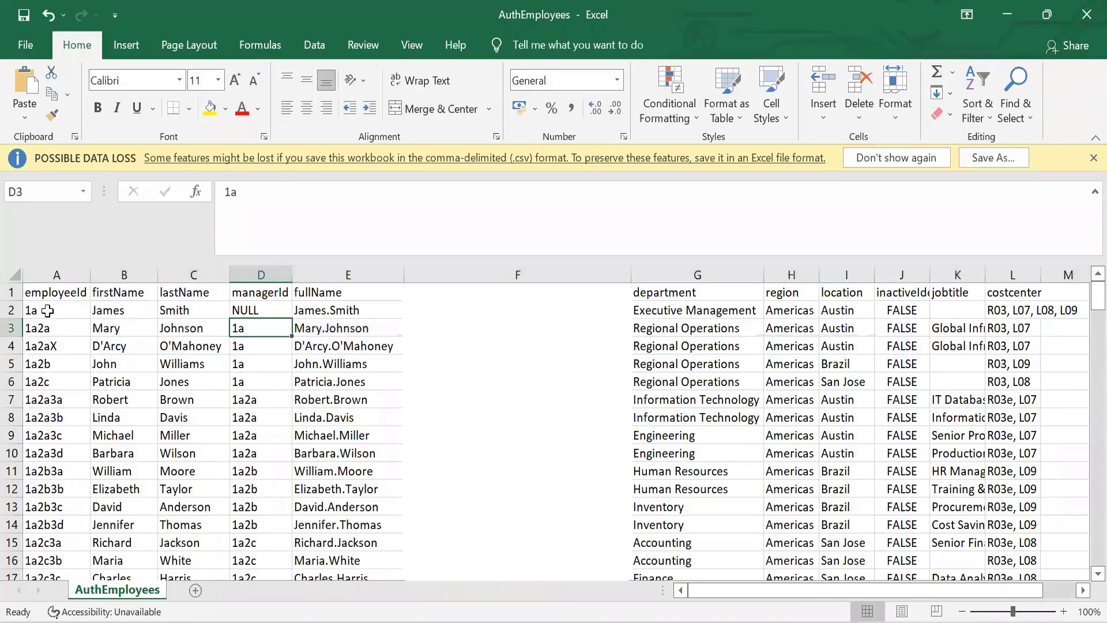
click(57, 313)
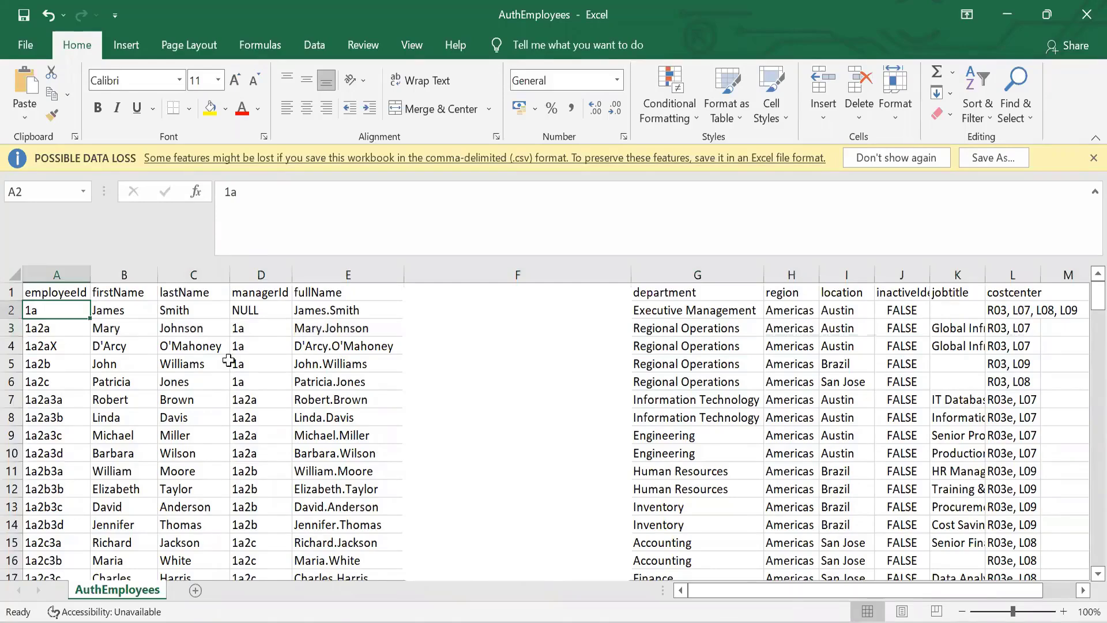
click(239, 347)
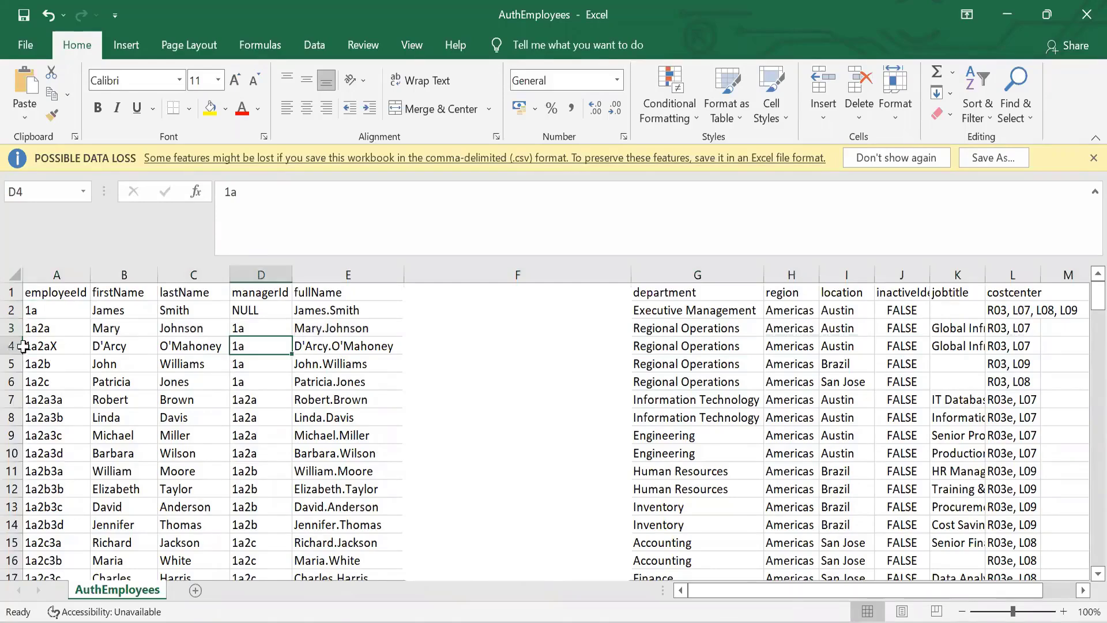
drag(44, 325, 68, 352)
shift+click(397, 369)
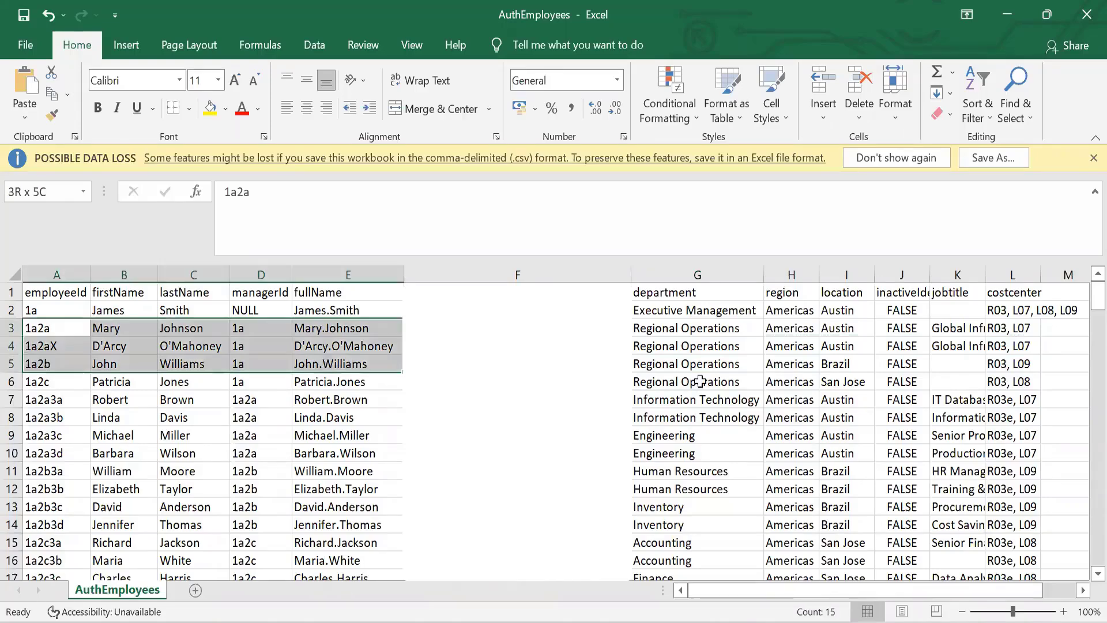
shift+click(993, 395)
drag(992, 395, 992, 381)
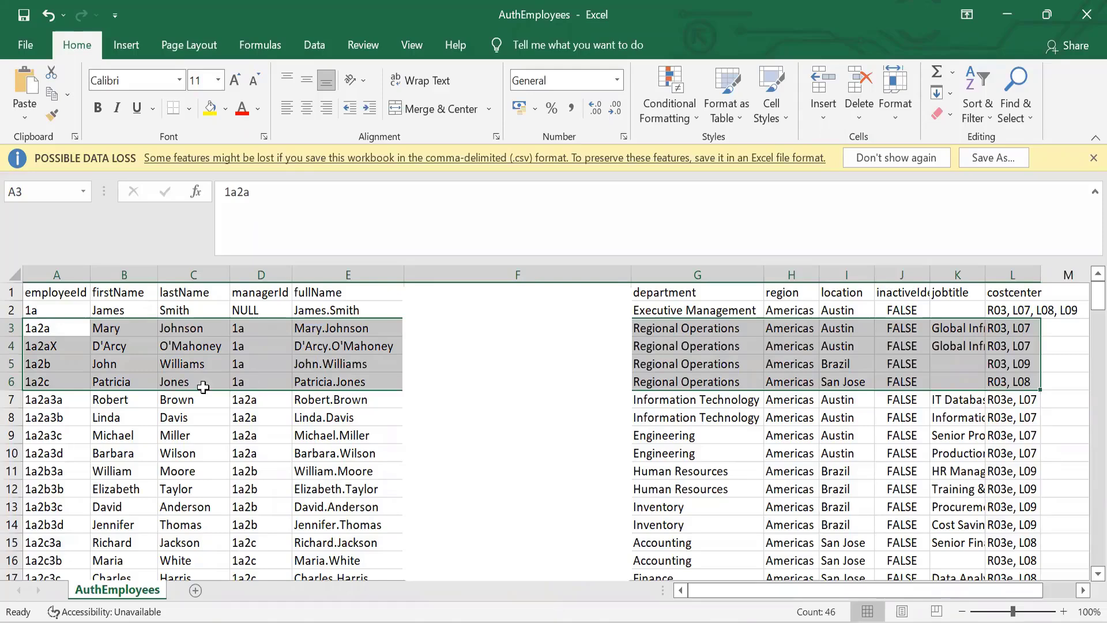
click(36, 402)
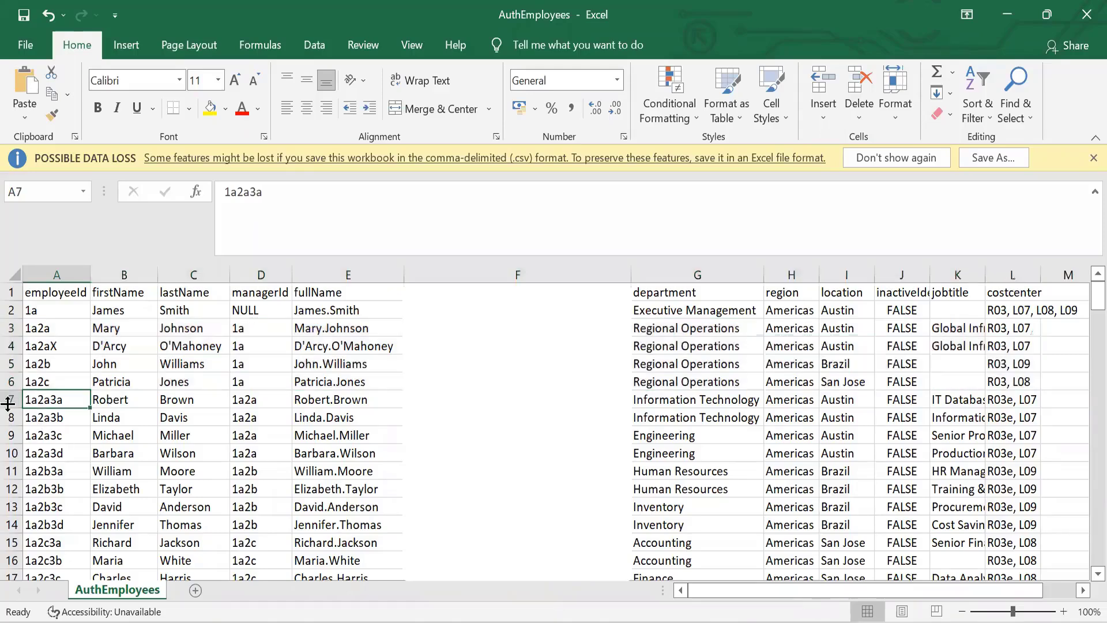
click(113, 415)
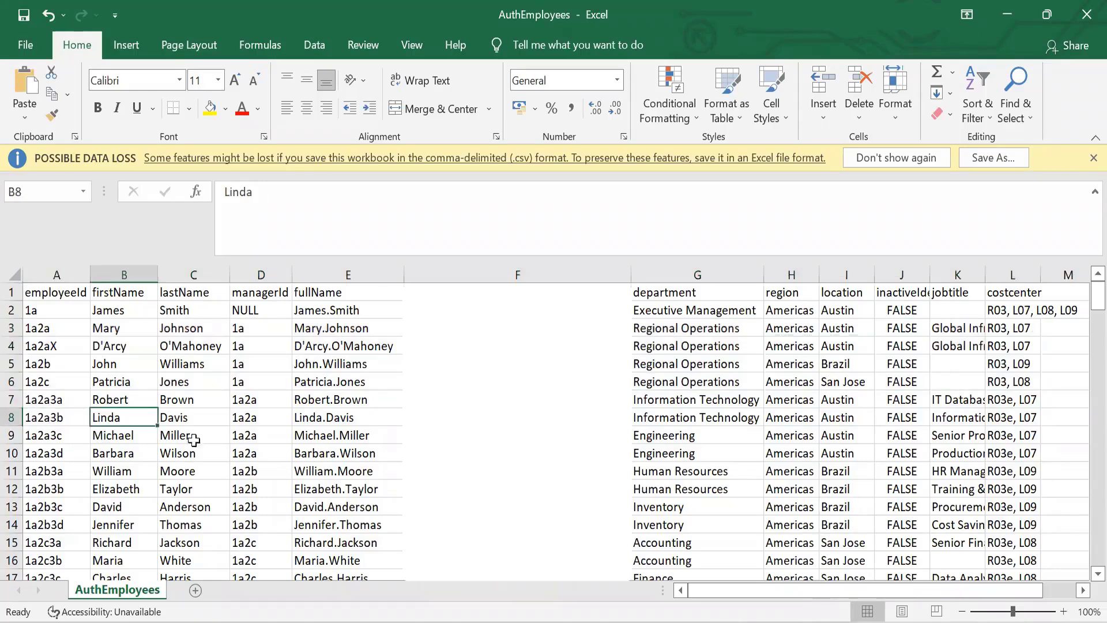
drag(56, 402, 328, 450)
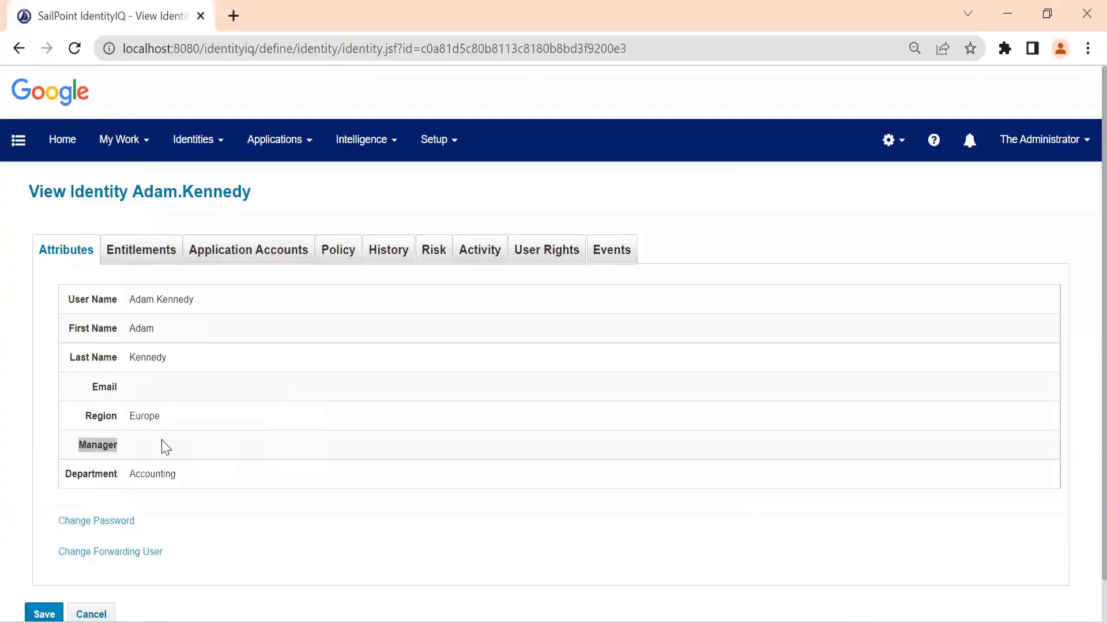
Step: Switch to IdentityIQ in the browser and open the Manager attribute from Identity Mappings in Global Settings, using a new tab
drag(108, 447, 291, 455)
click(817, 216)
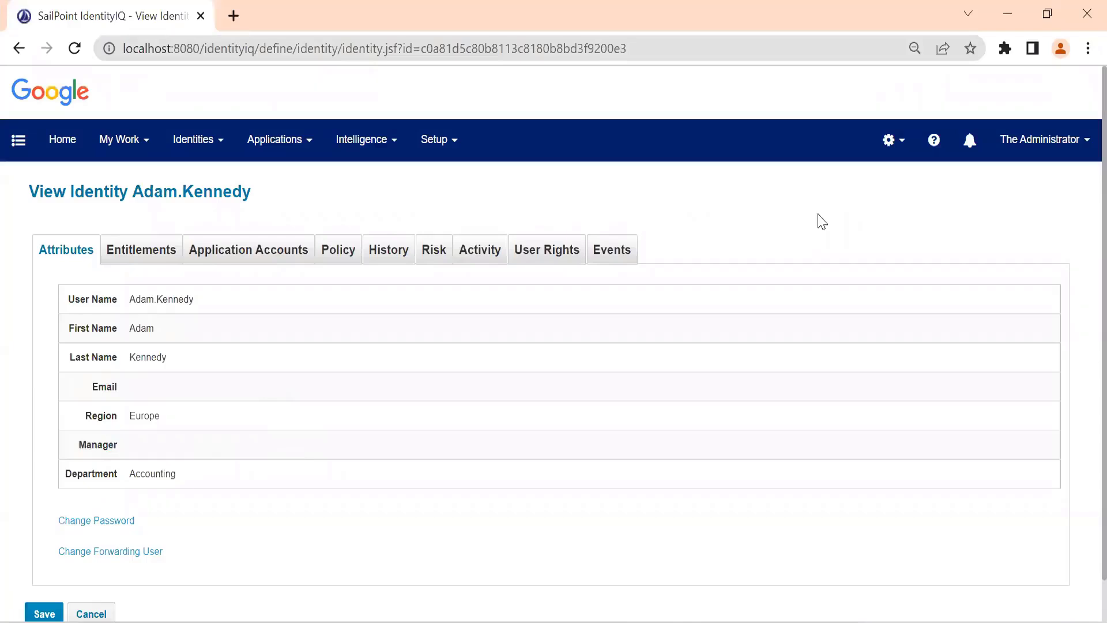
mouse_move(894, 140)
middle_click(860, 188)
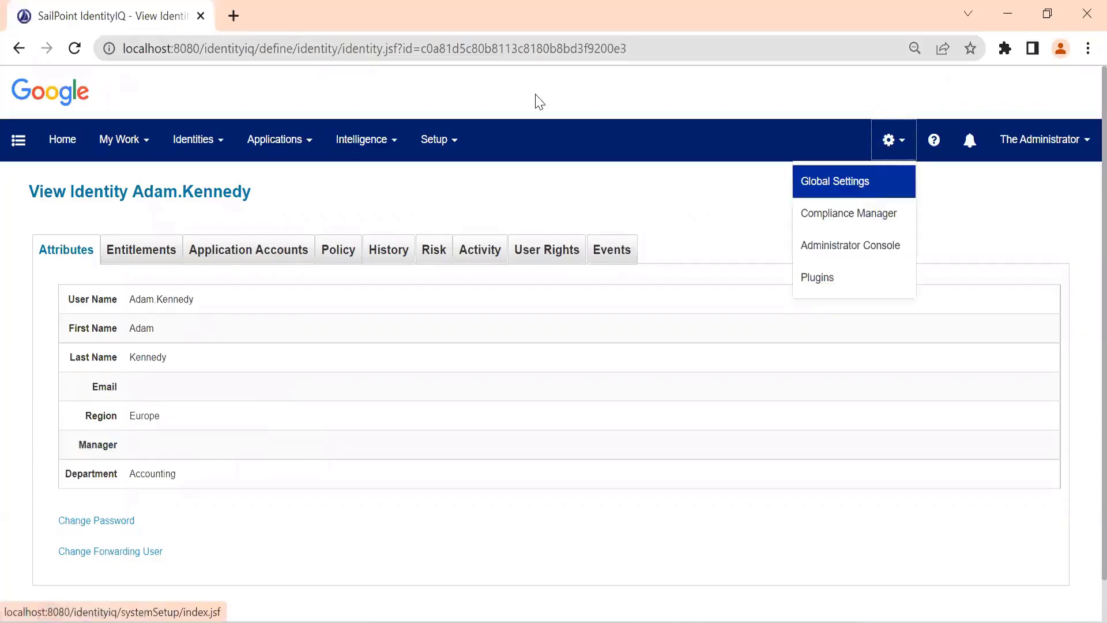
click(328, 1)
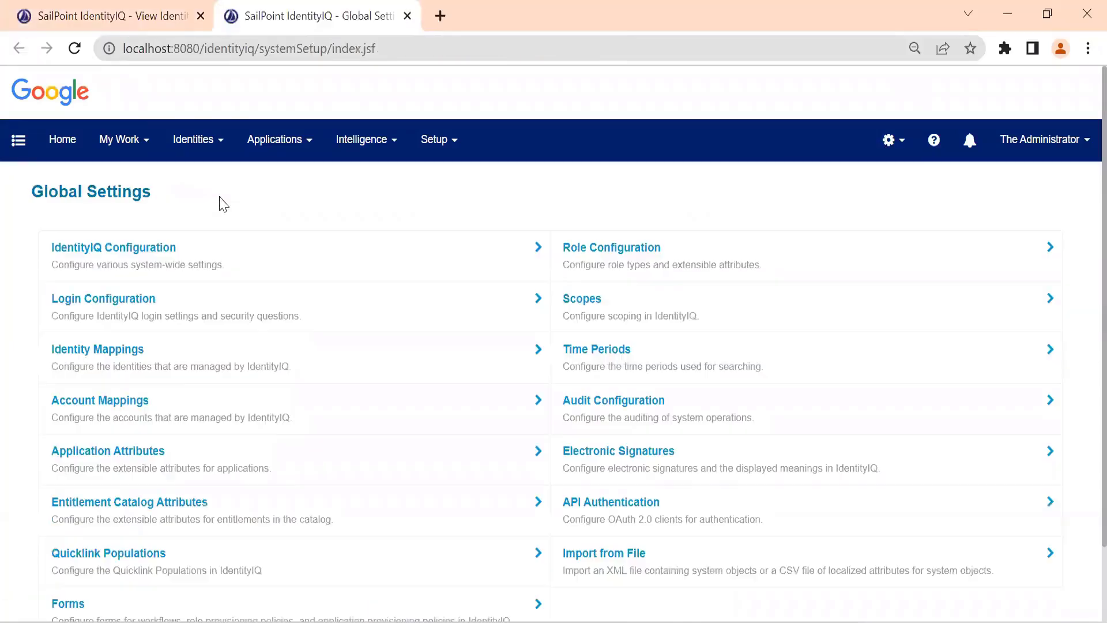
click(163, 374)
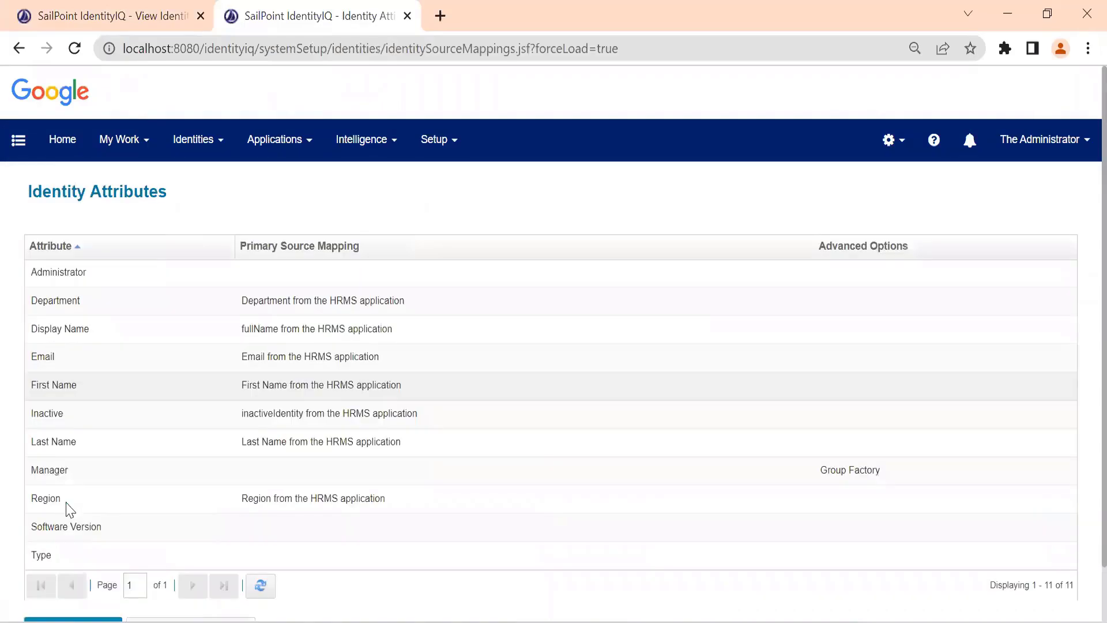
click(70, 474)
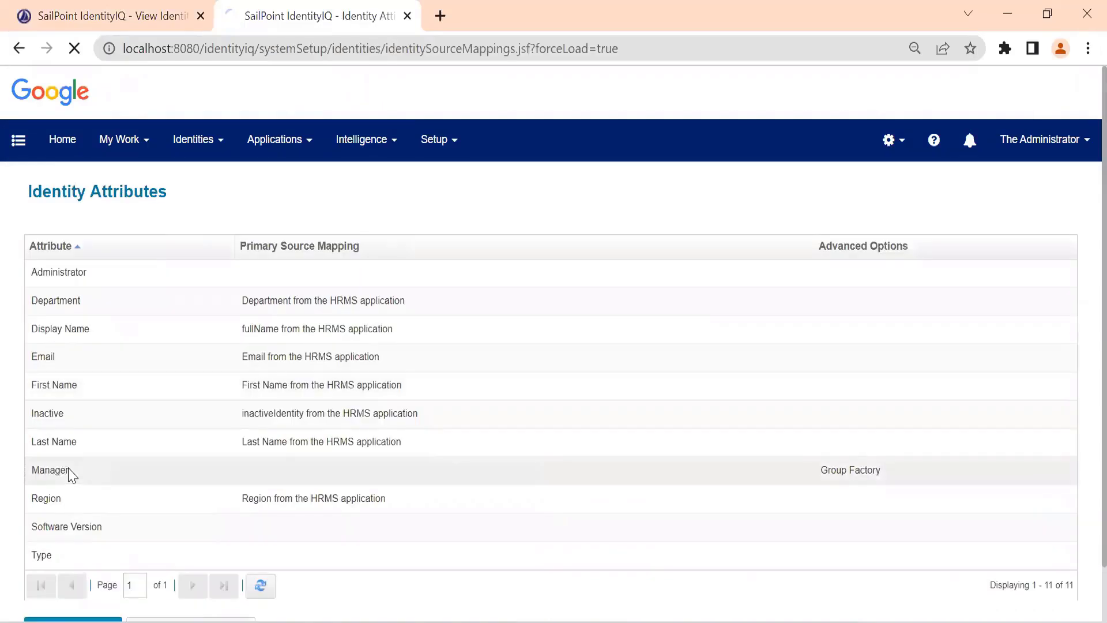
Step: Add managerId from the HRMS application as the source mapping of the manager attribute and save it
scroll(62, 443, down, 3)
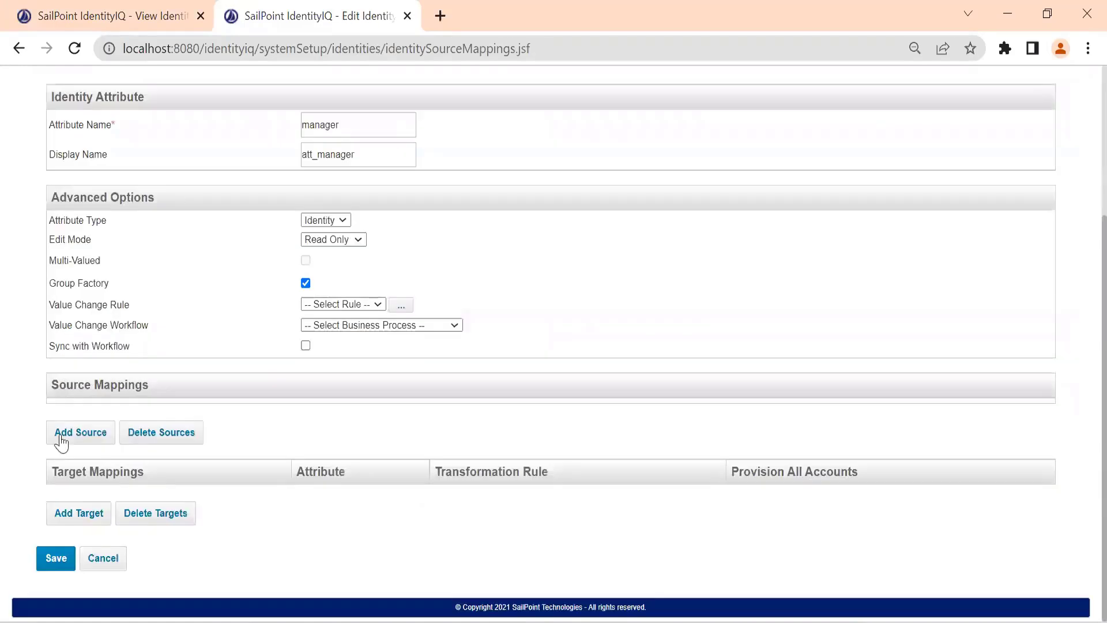
click(62, 441)
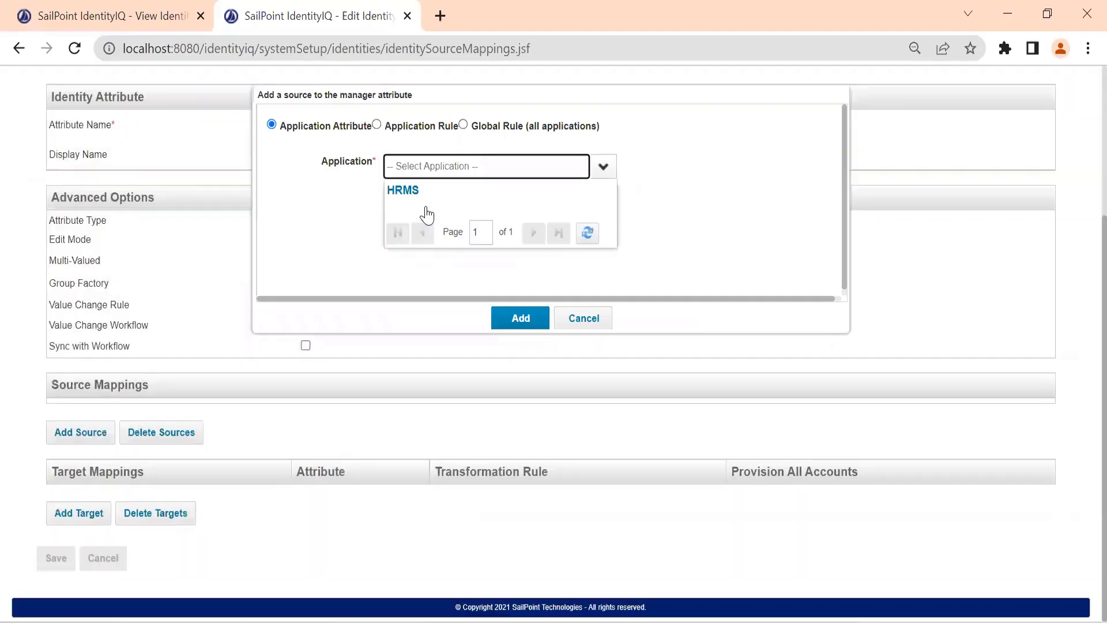
click(410, 189)
click(431, 188)
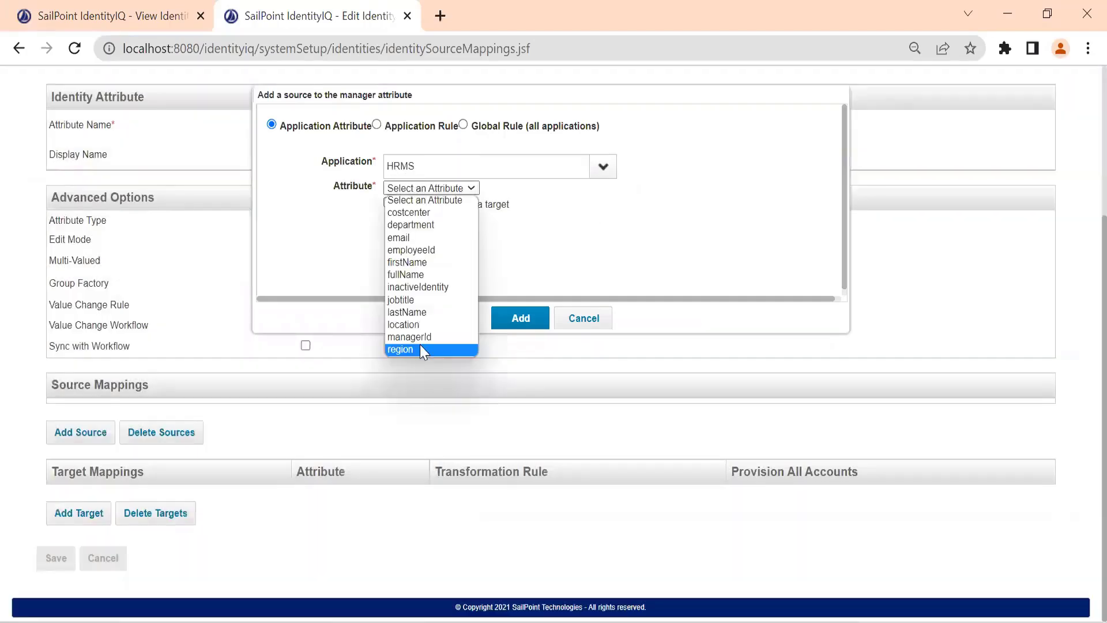
click(424, 336)
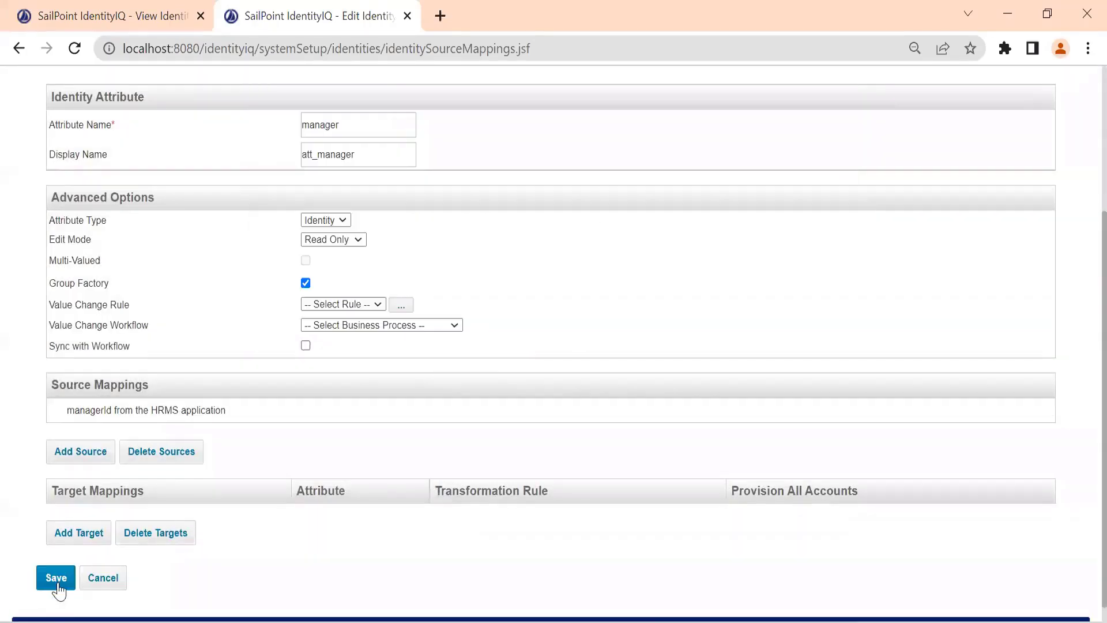
click(56, 578)
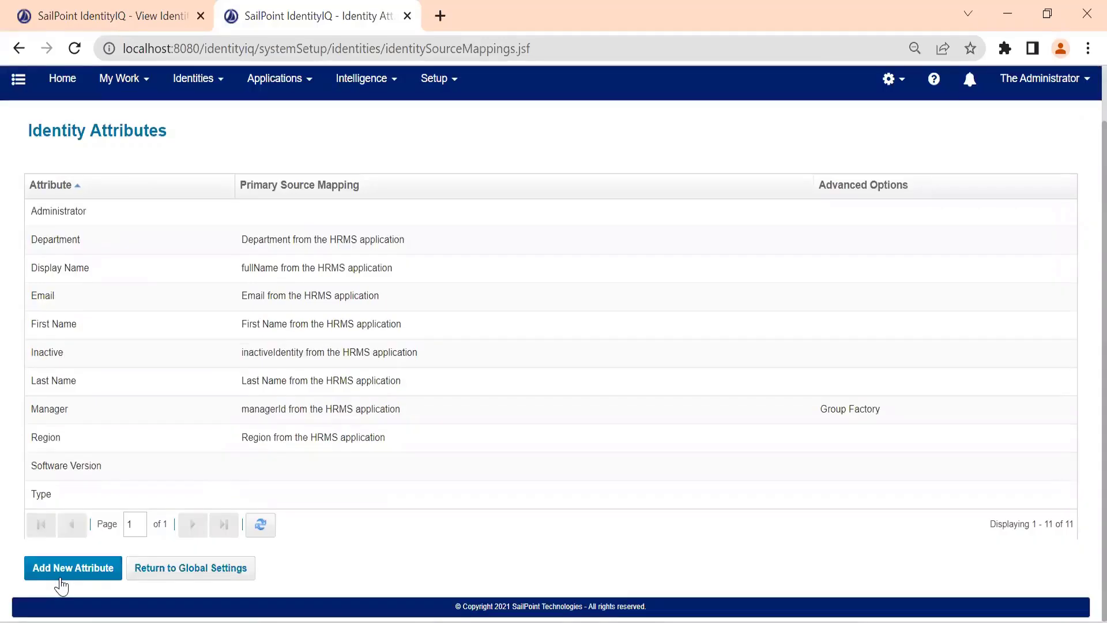
Step: Start a new identity attribute with the attribute name employeeID
click(60, 578)
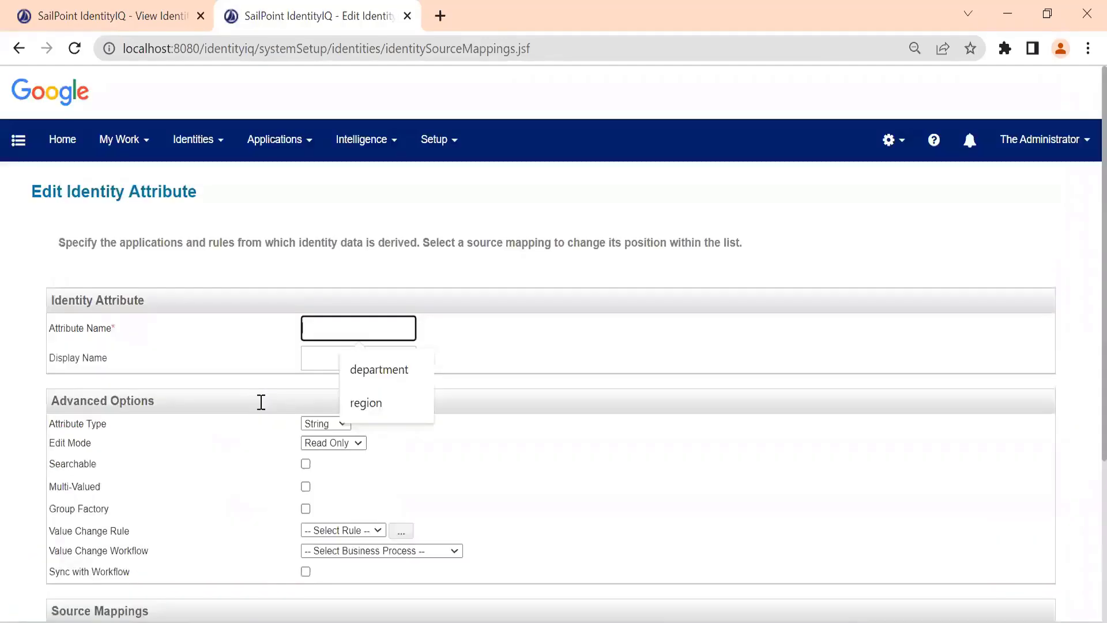
text(e)
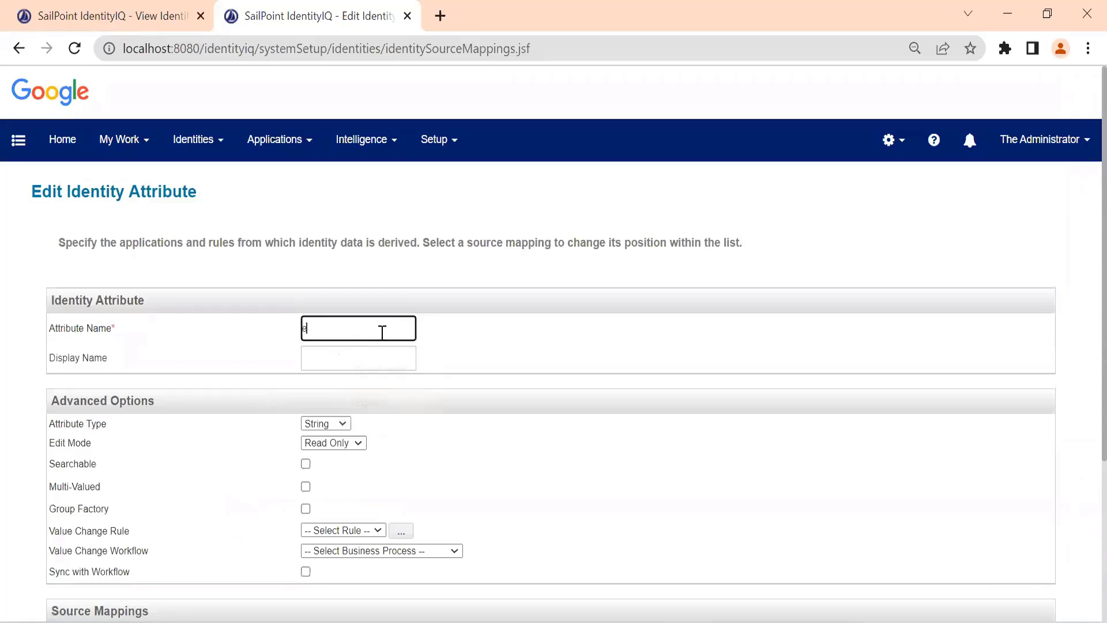
text(mployeeID)
Step: Switch to the AuthEmployees sheet in Excel and compare the employeeId column with the managerId column
key(alt+Tab)
click(49, 308)
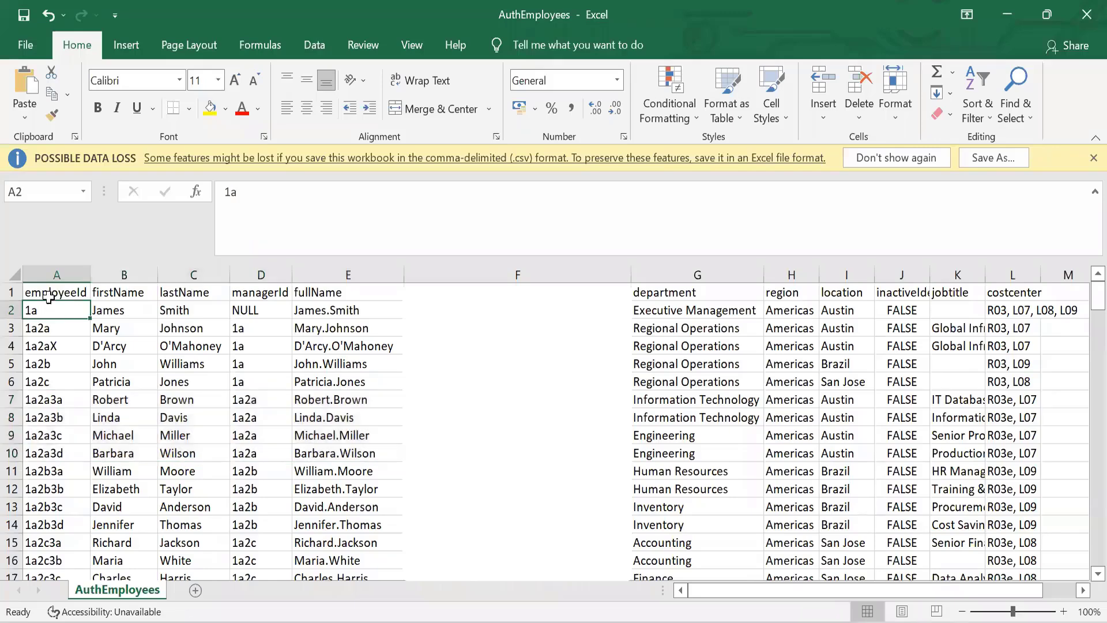
click(249, 435)
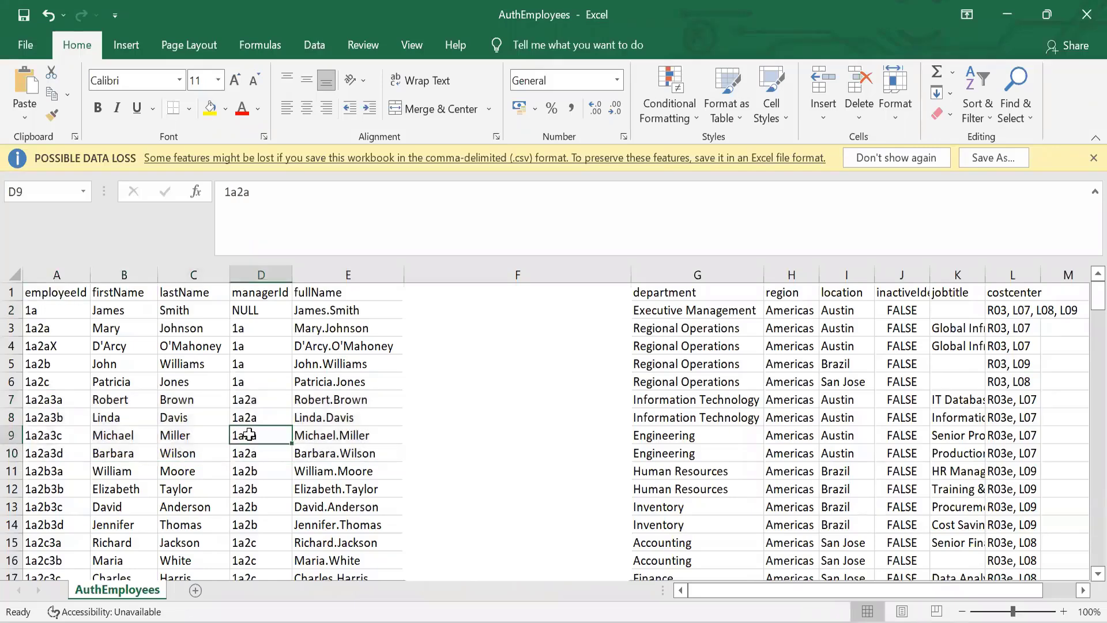
click(59, 292)
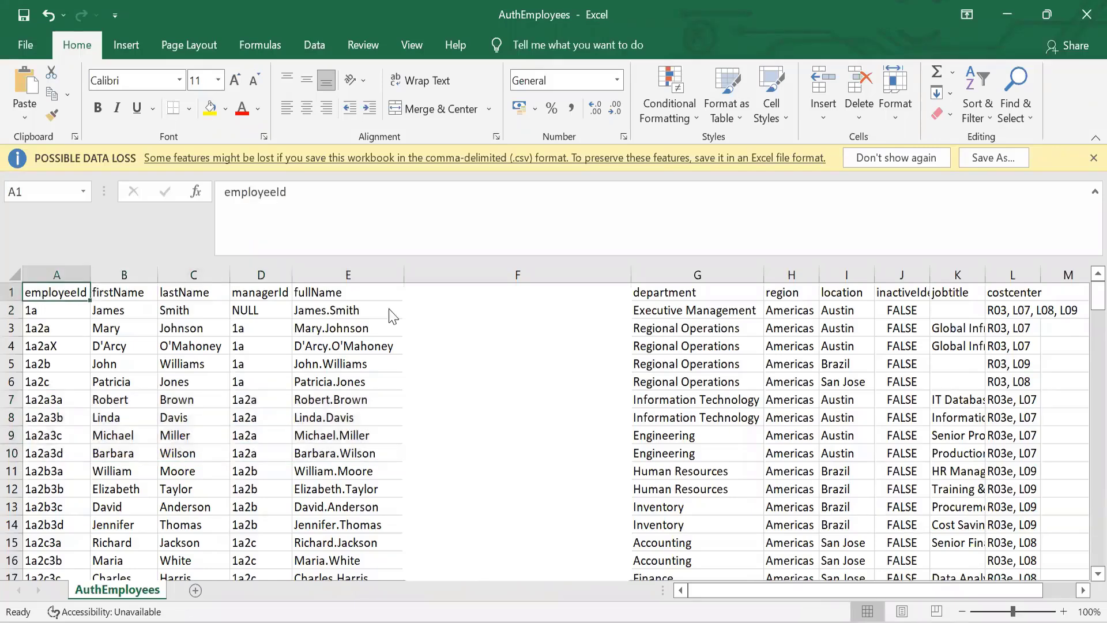
Step: Switch back to IdentityIQ in the browser and set the new attribute's display name to Employee ID
key(alt+Tab)
click(360, 348)
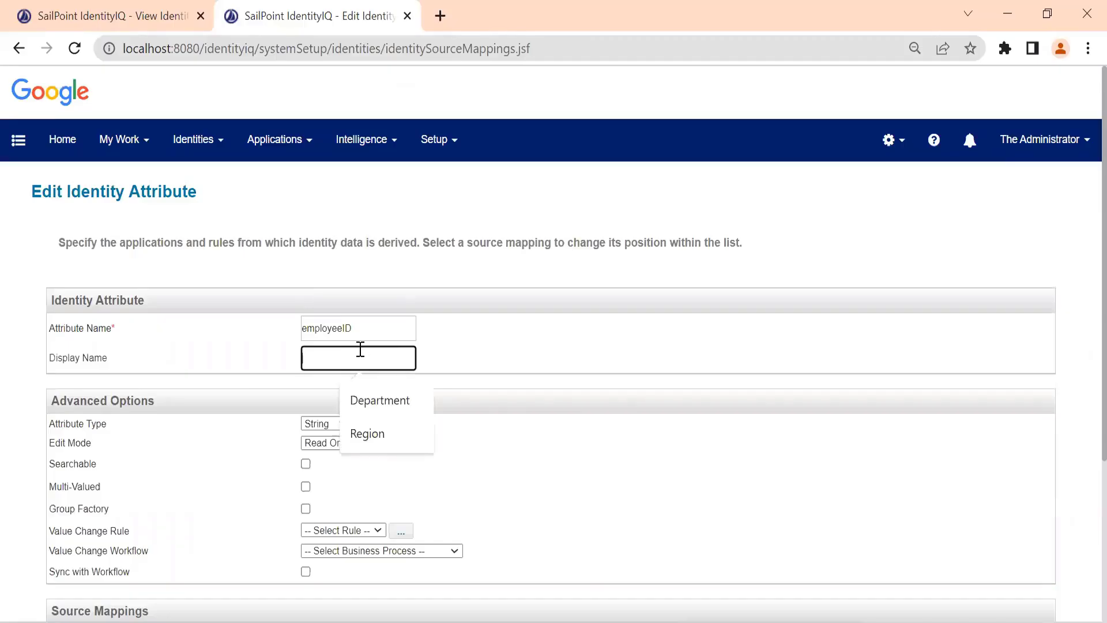
text(Employee )
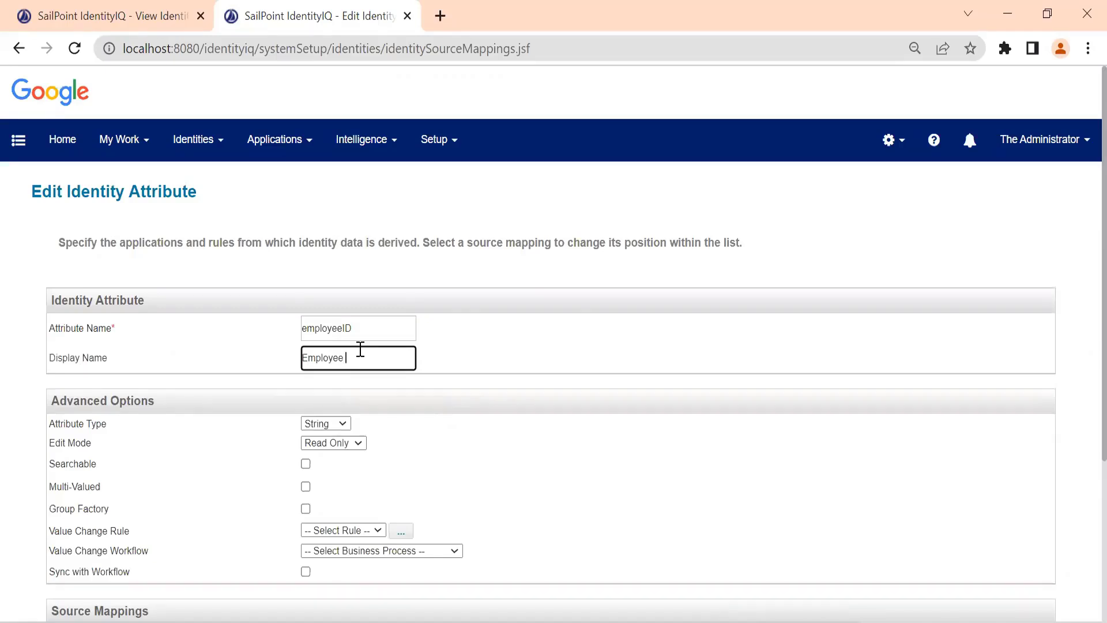
text(ID)
Step: Add employeeId from the HRMS application as the source mapping of the new Employee ID attribute and save it
scroll(362, 369, down, 3)
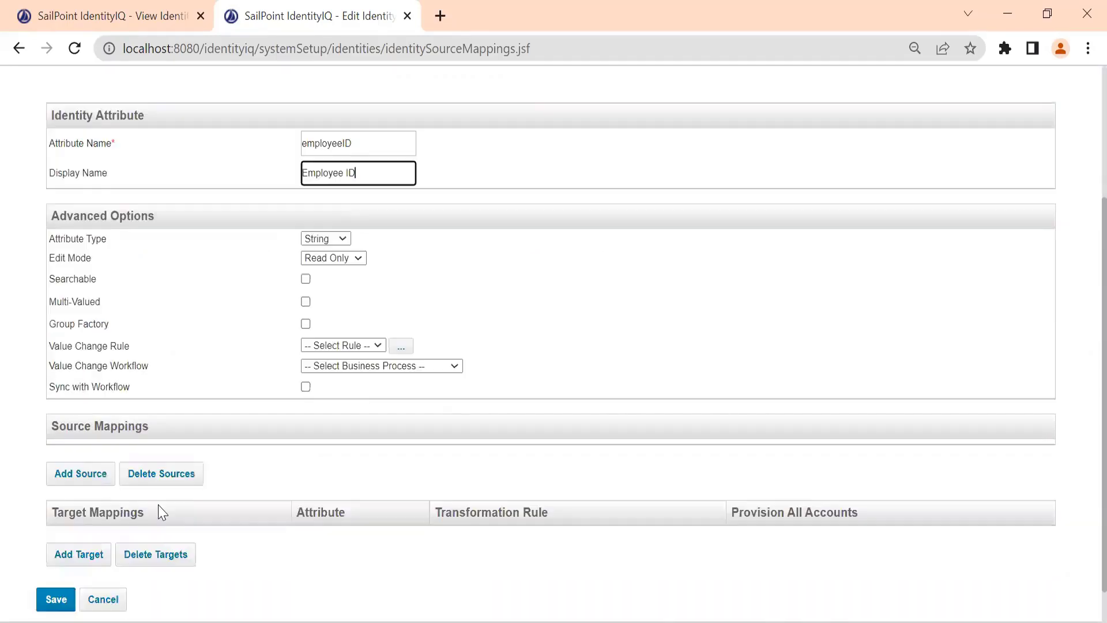
scroll(64, 444, down, 1)
click(62, 439)
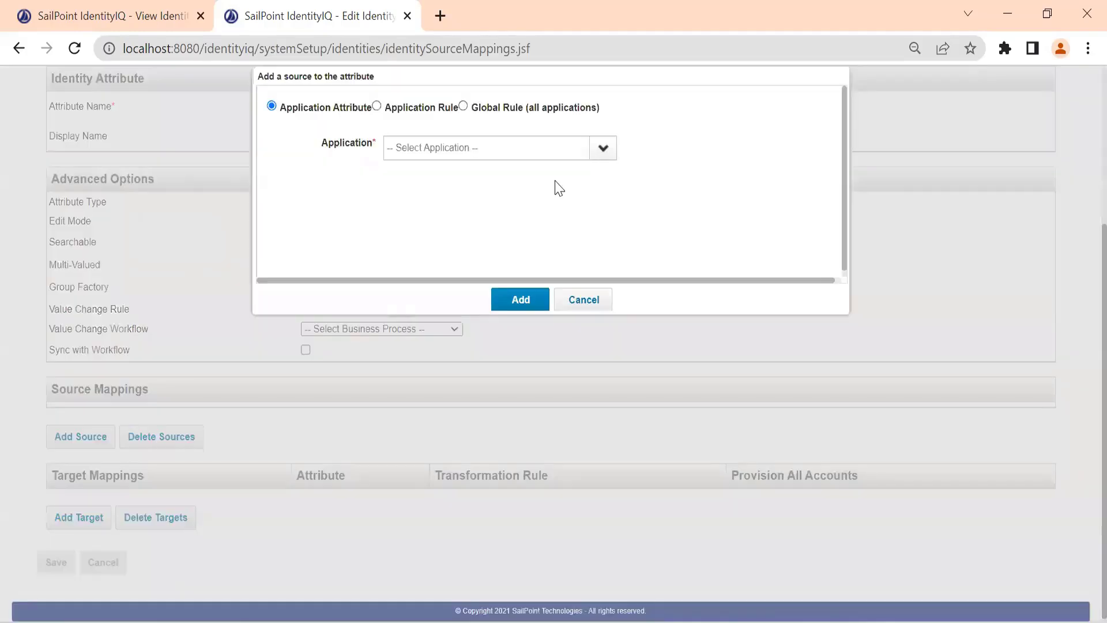
click(444, 149)
click(427, 168)
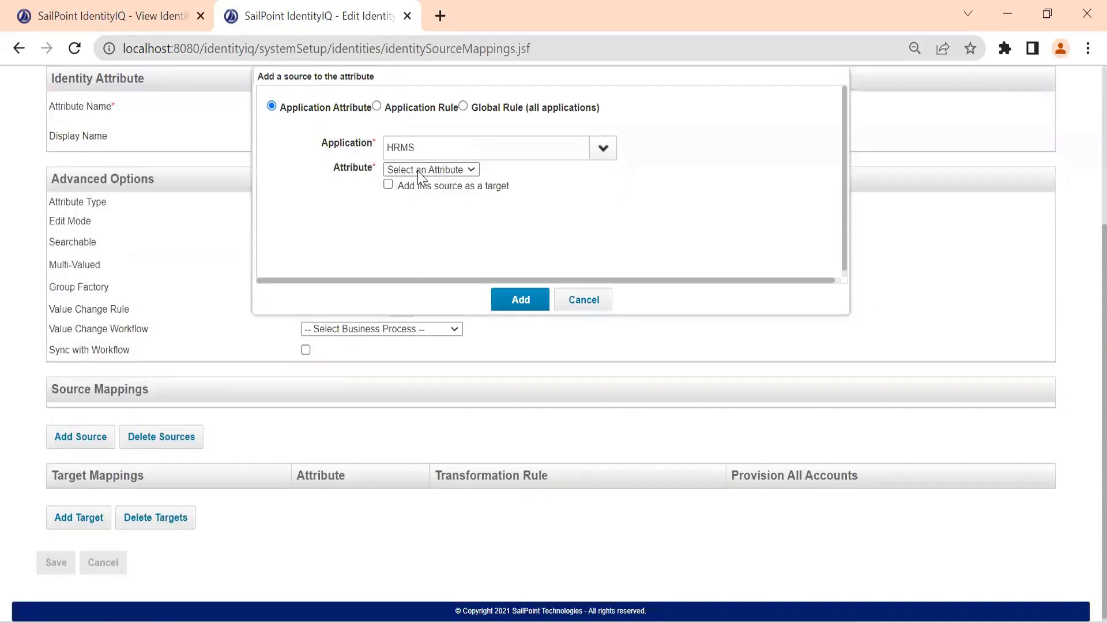
click(418, 170)
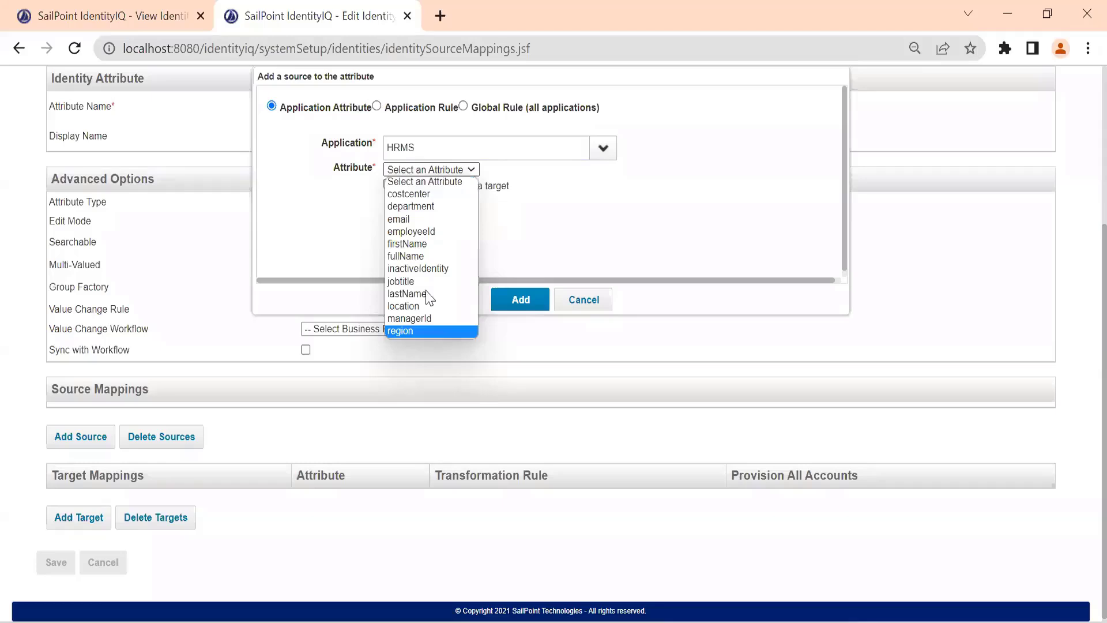
click(433, 231)
click(516, 299)
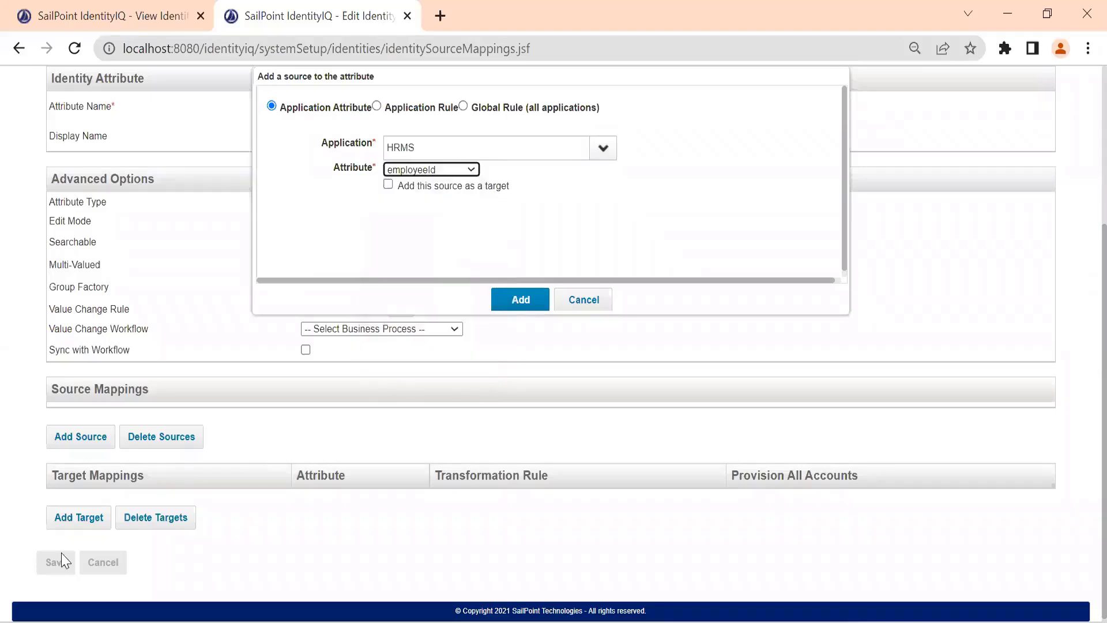
click(56, 581)
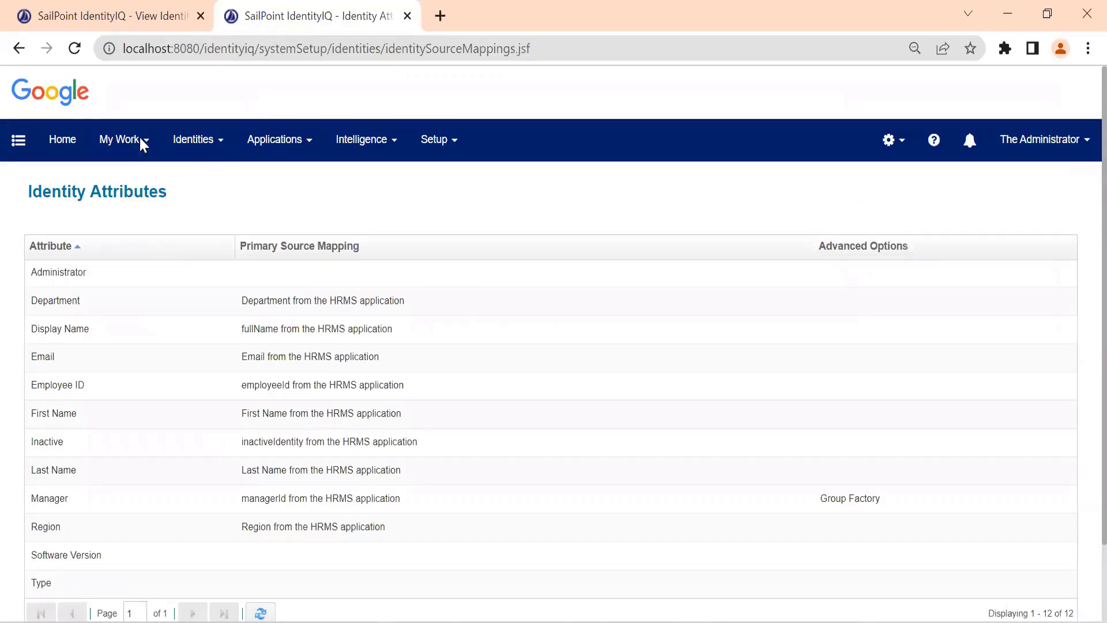
Step: Return to the open identity's page and review its listed attributes from User Name through Department
key(ctrl+shift+Tab)
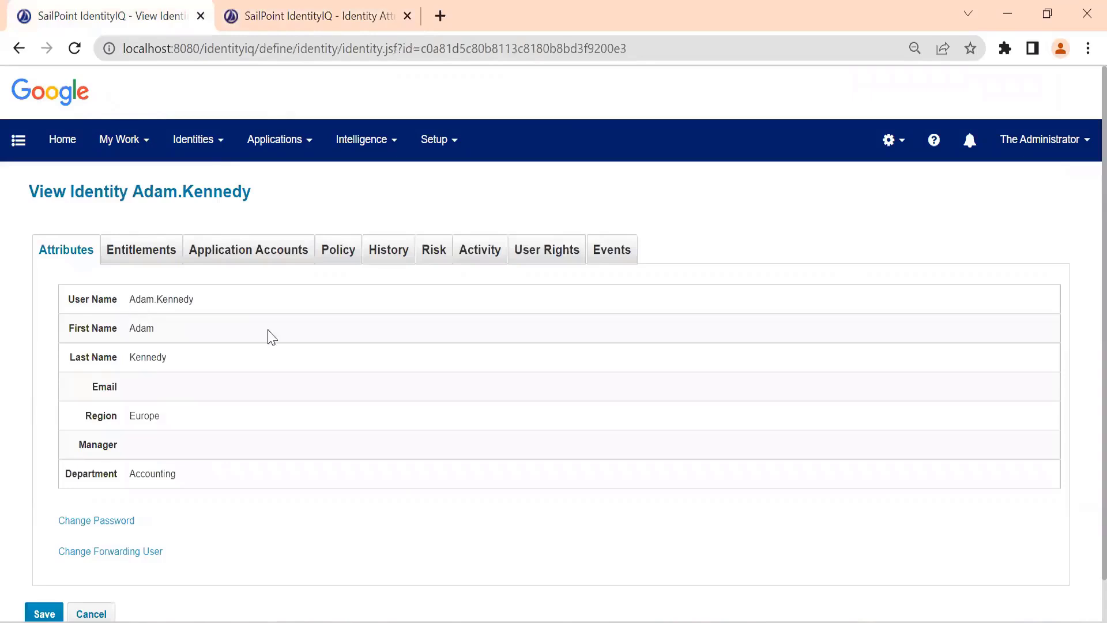
drag(104, 298, 129, 430)
click(194, 483)
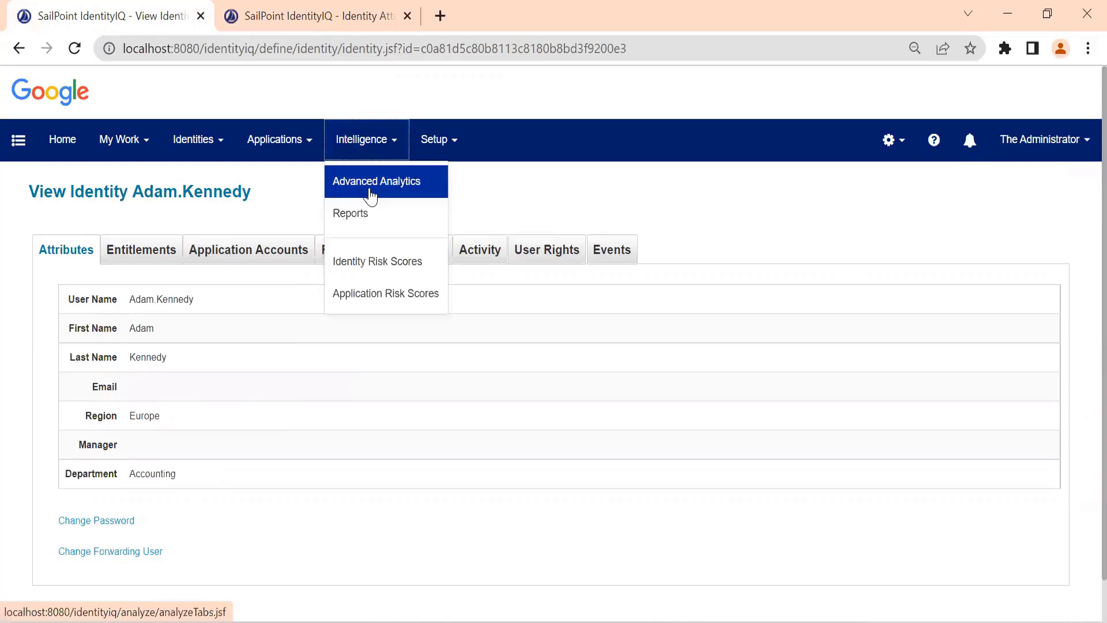
Step: Open Advanced Analytics in a separate browser tab and search for identities by an employee's first name
middle_click(378, 192)
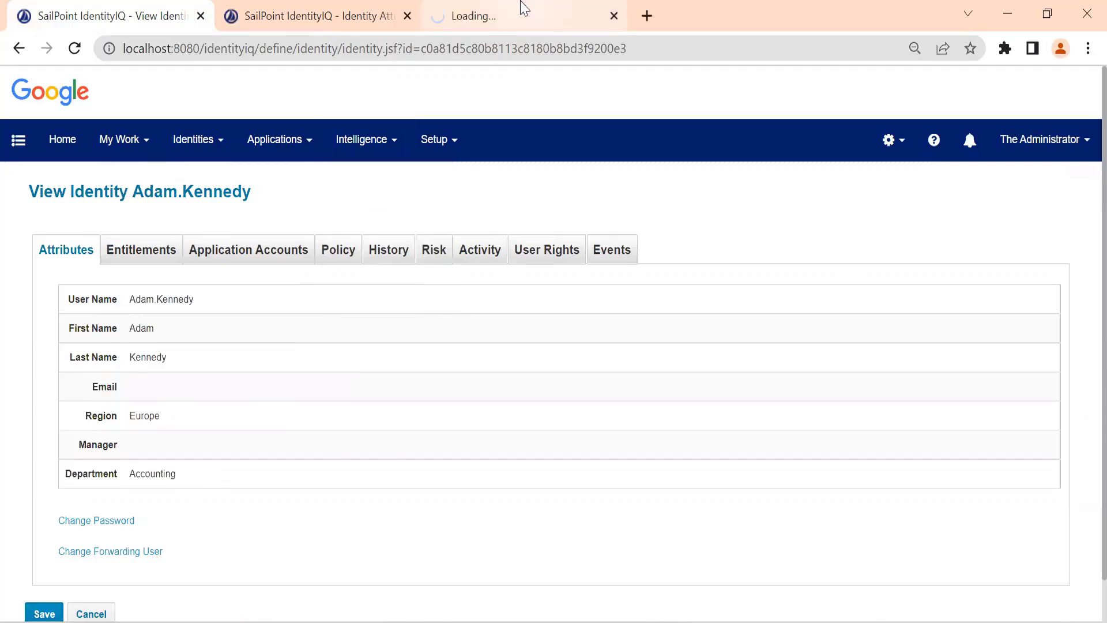
click(523, 8)
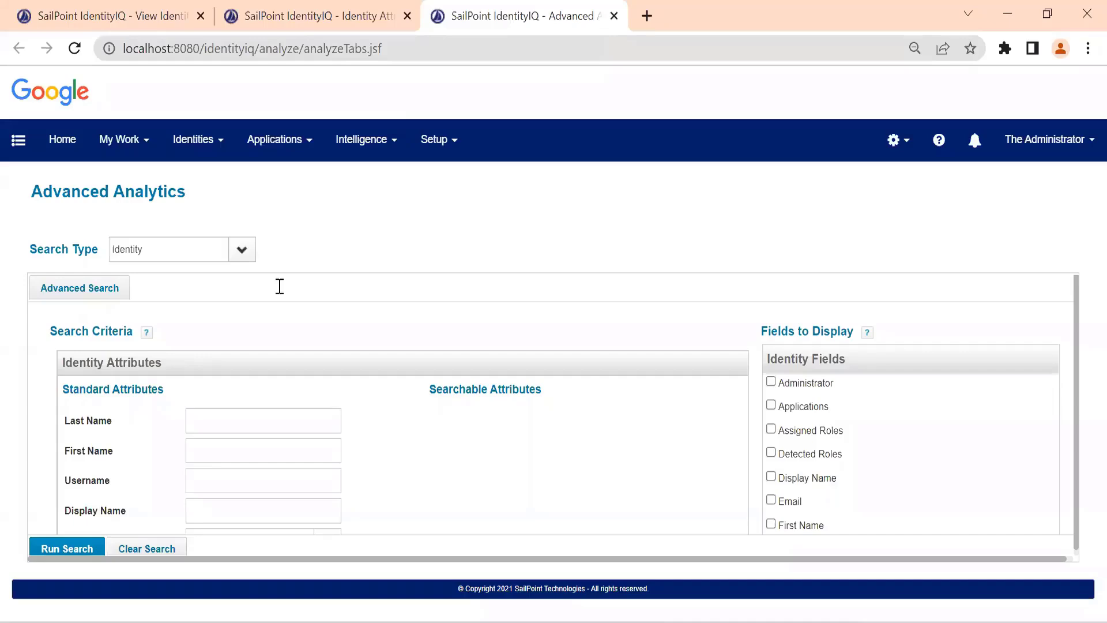
click(204, 458)
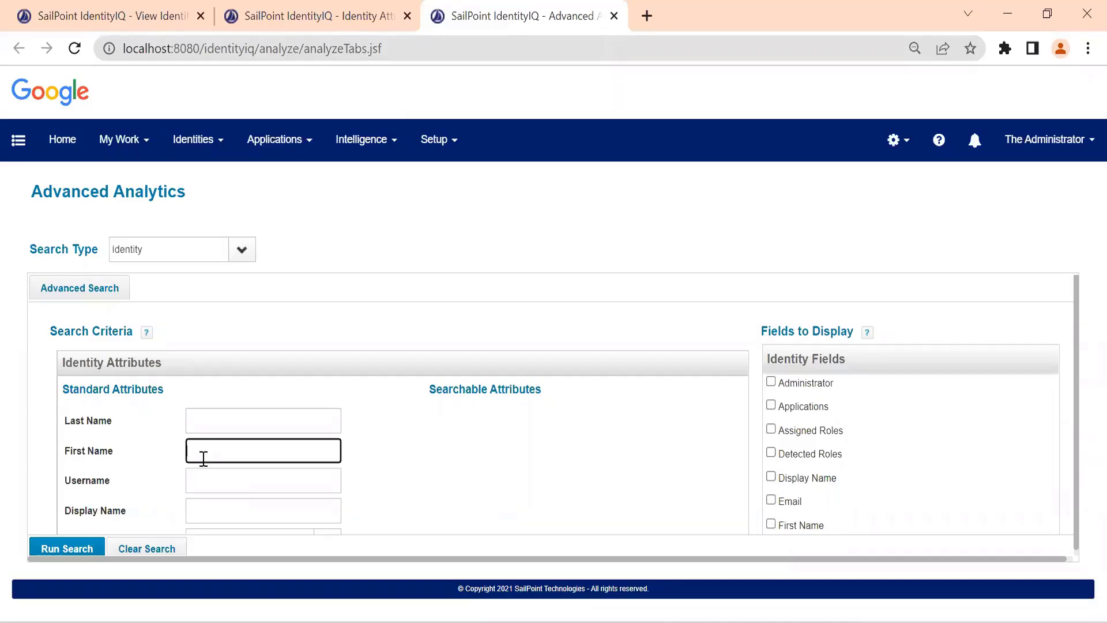
text(Jaems)
double_click(213, 453)
text(James)
click(65, 549)
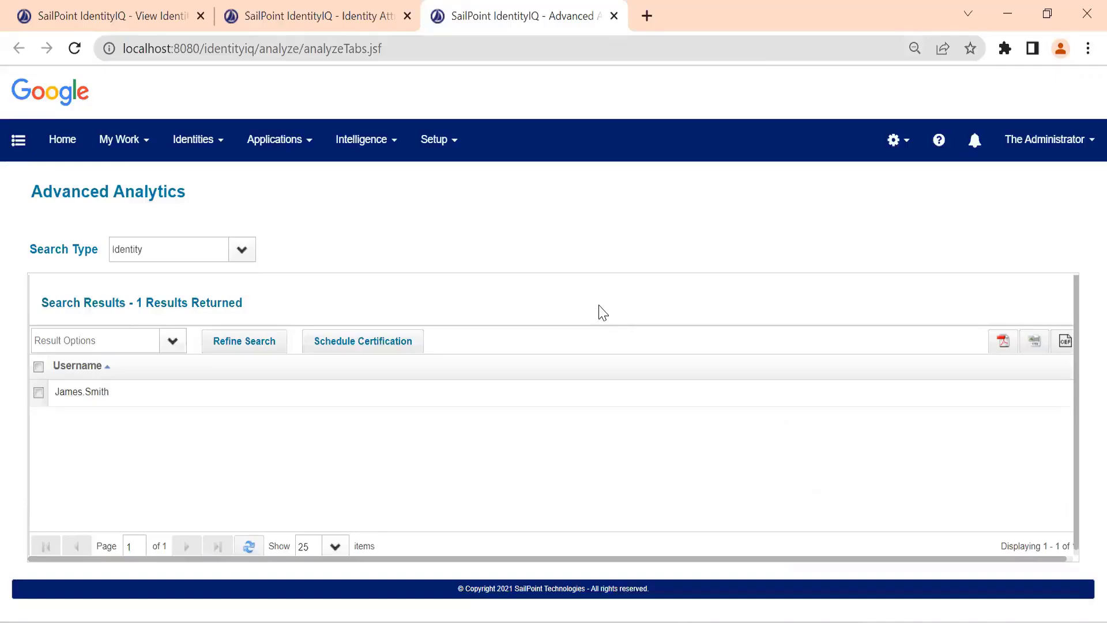
Step: Refine the identity search to also display the Email, First Name and Last Name fields, and run it
key(ctrl+minus)
key(ctrl+minus)
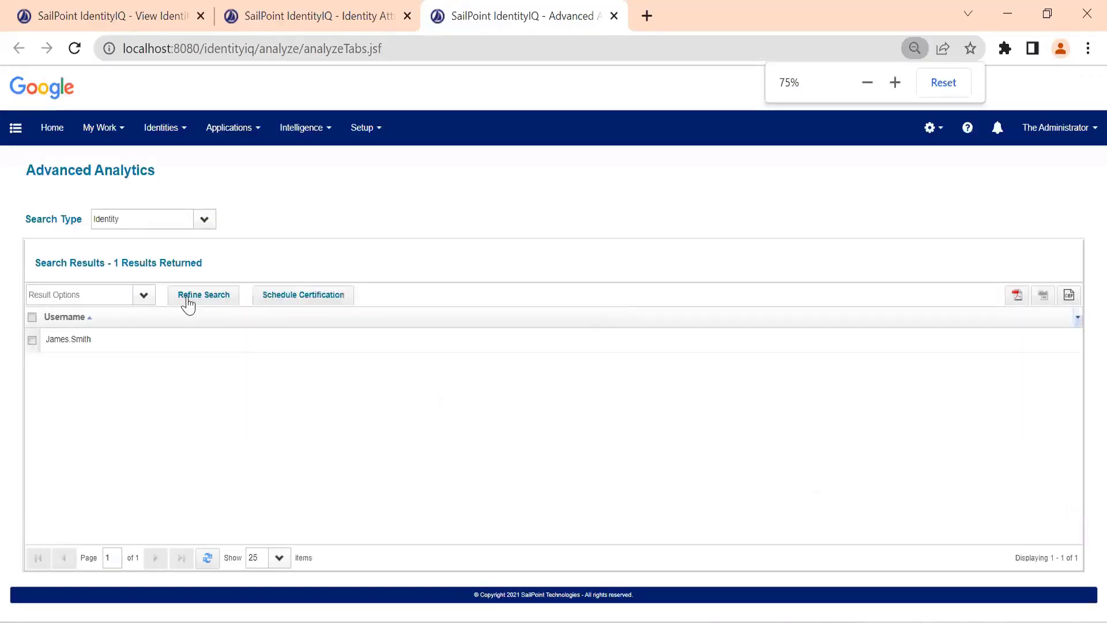
click(188, 302)
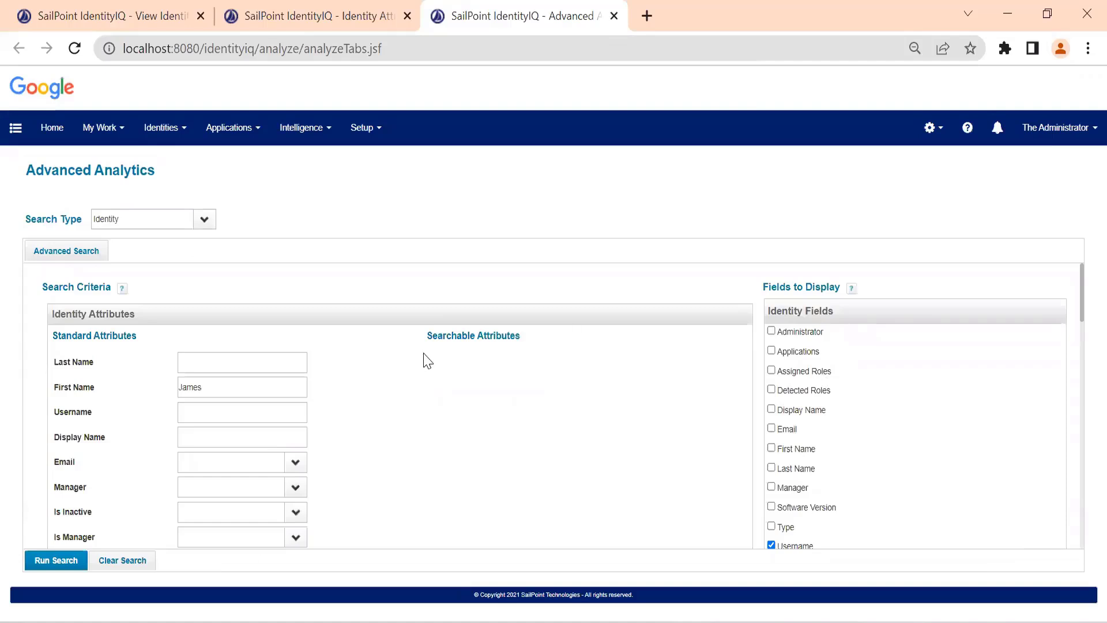
click(47, 560)
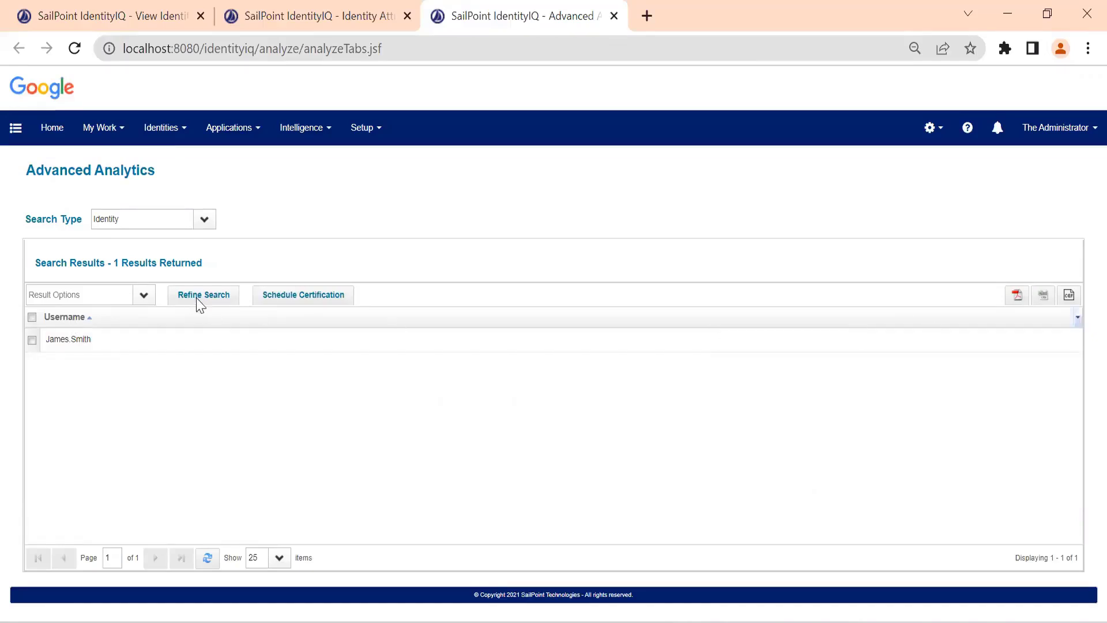
drag(760, 287, 865, 285)
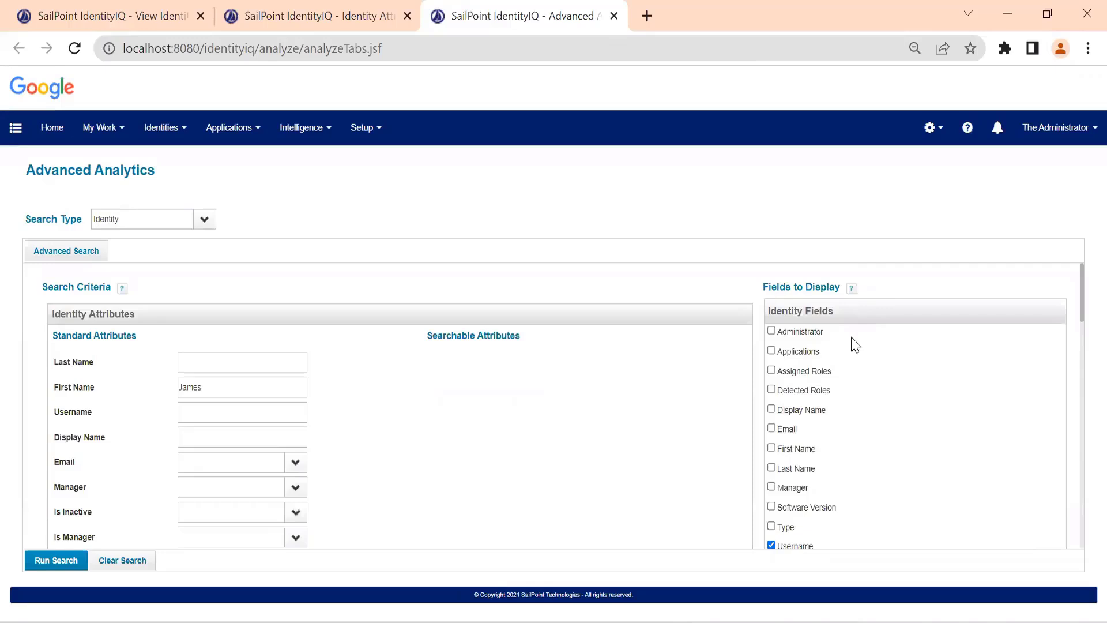
scroll(780, 479, down, 1)
click(771, 411)
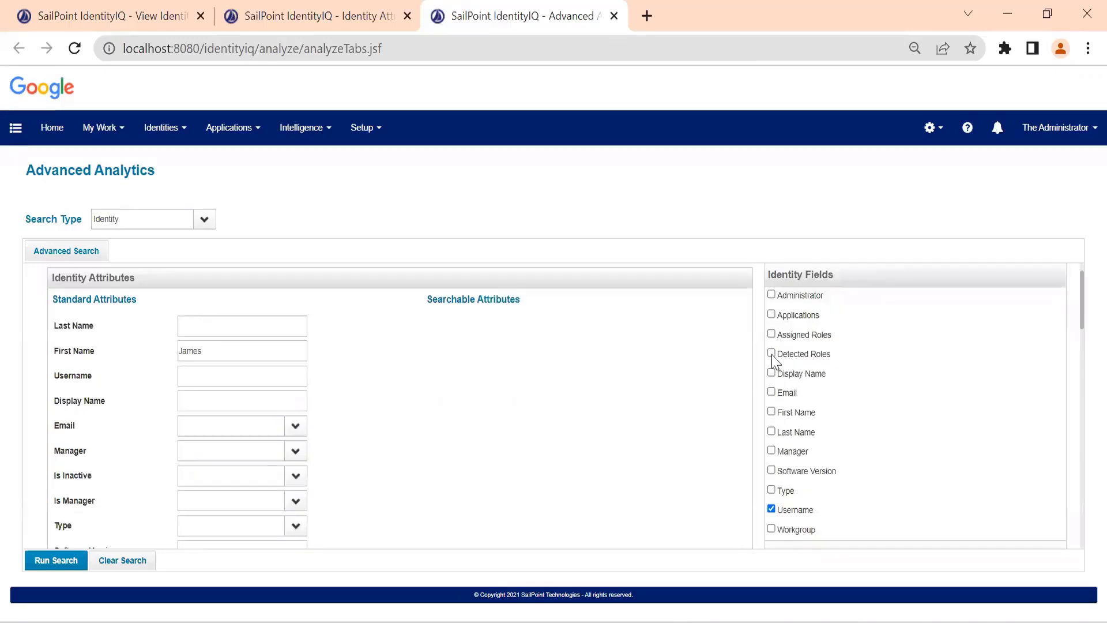
scroll(773, 369, down, 1)
click(771, 375)
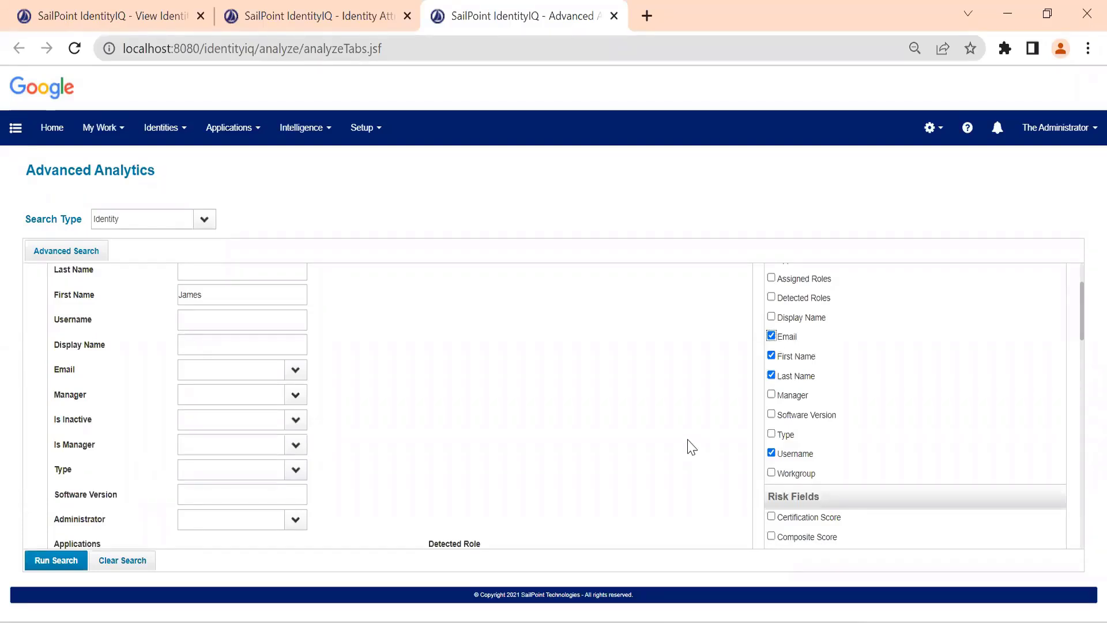
click(63, 560)
click(41, 562)
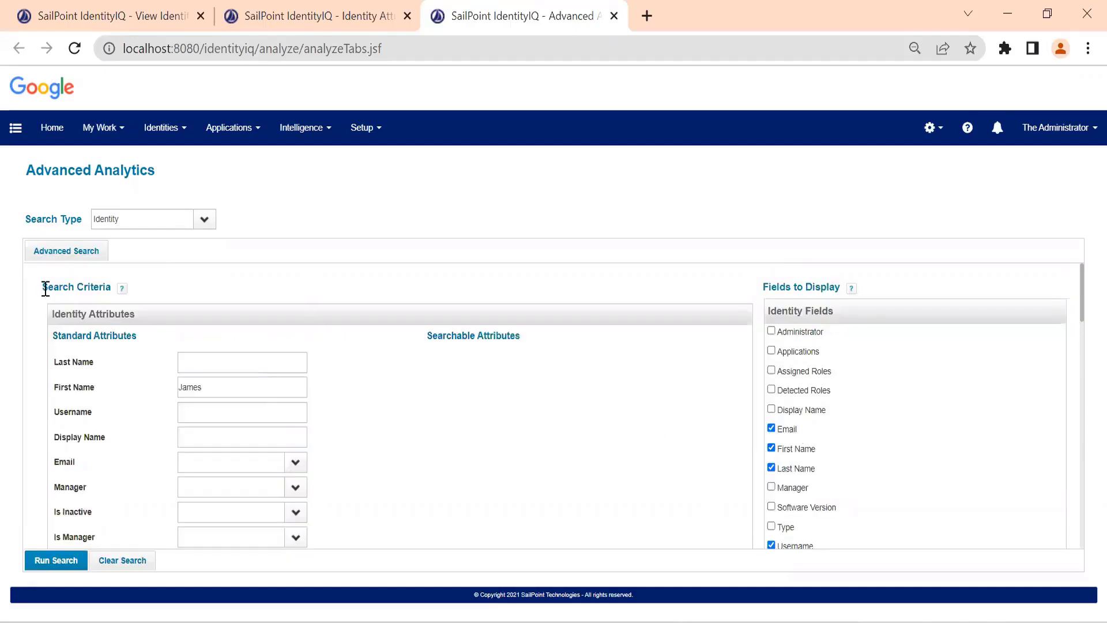
Step: Look through the available search criteria from the standard identity attributes to the risk attributes, and rerun the search
triple_click(110, 287)
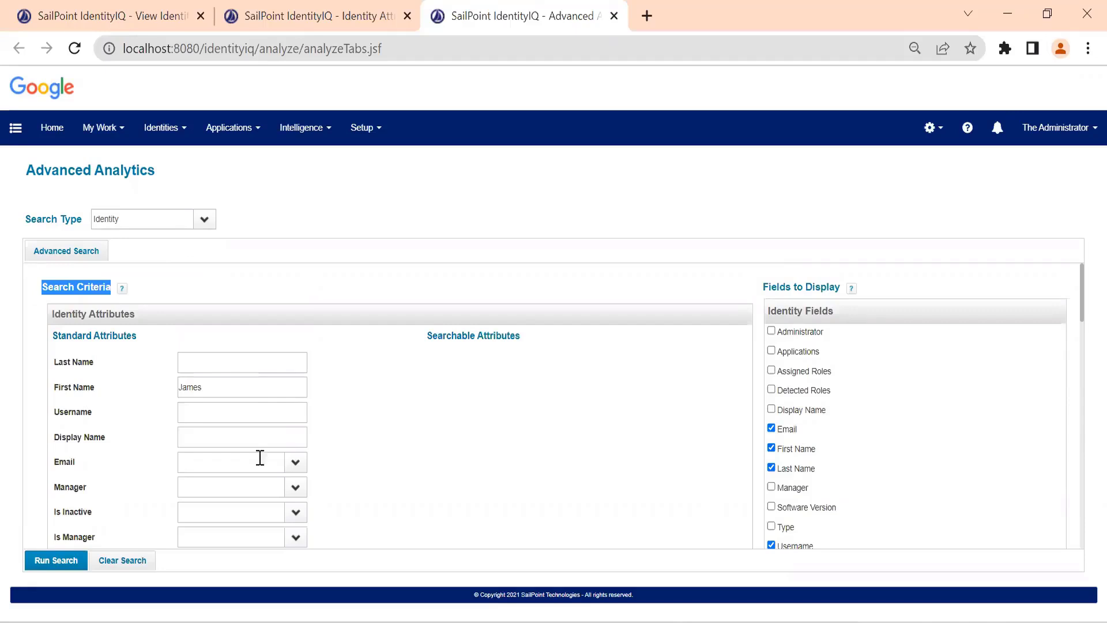
scroll(260, 457, down, 5)
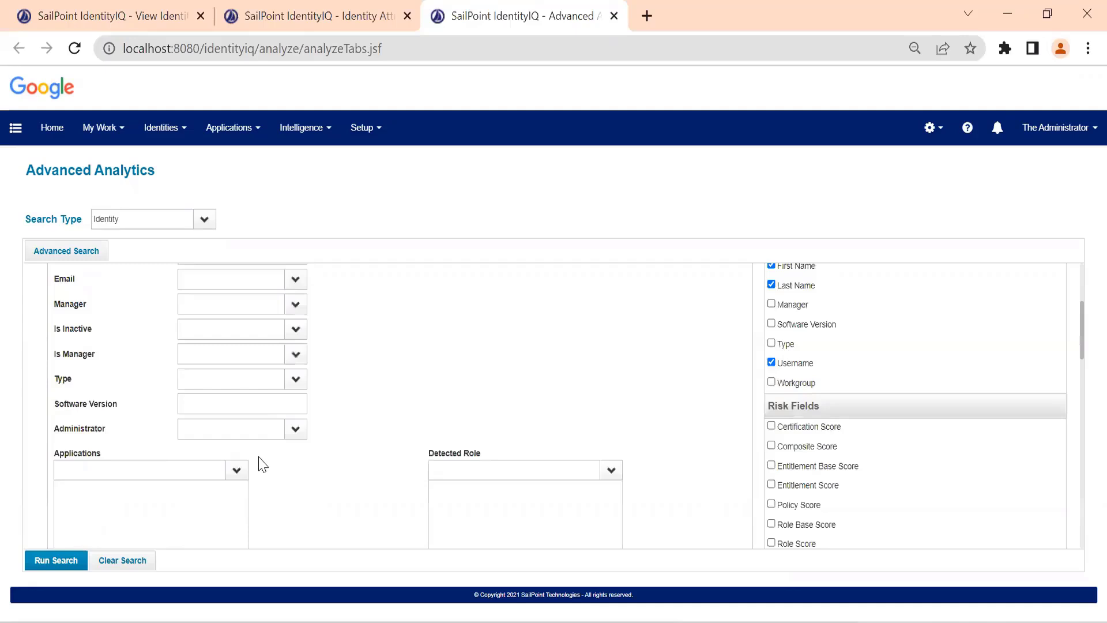
scroll(260, 457, up, 1)
scroll(260, 457, up, 4)
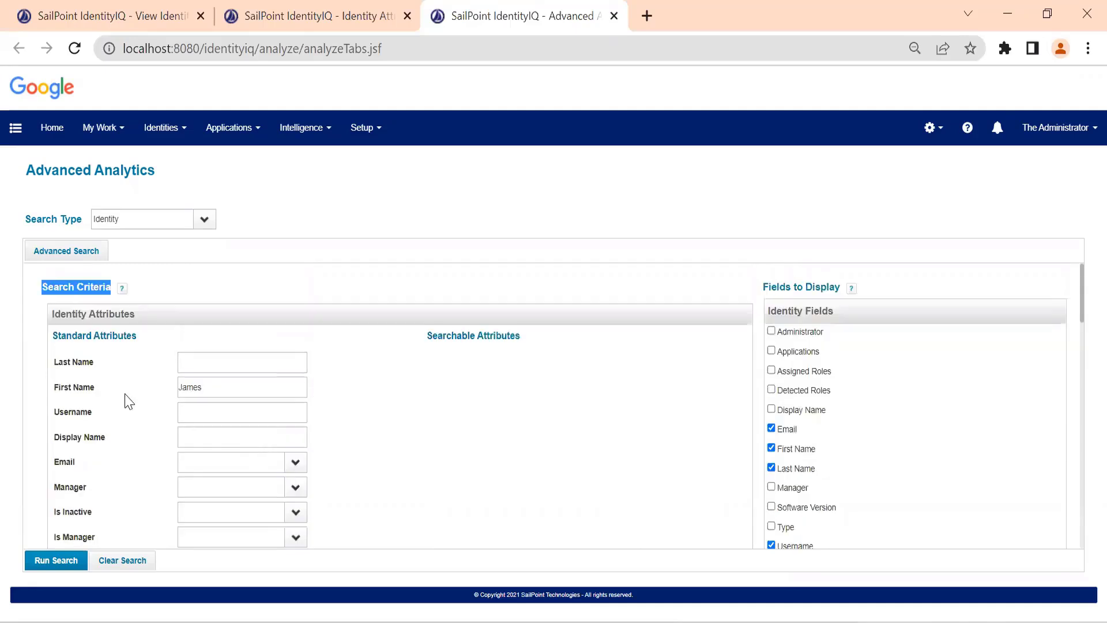
click(72, 384)
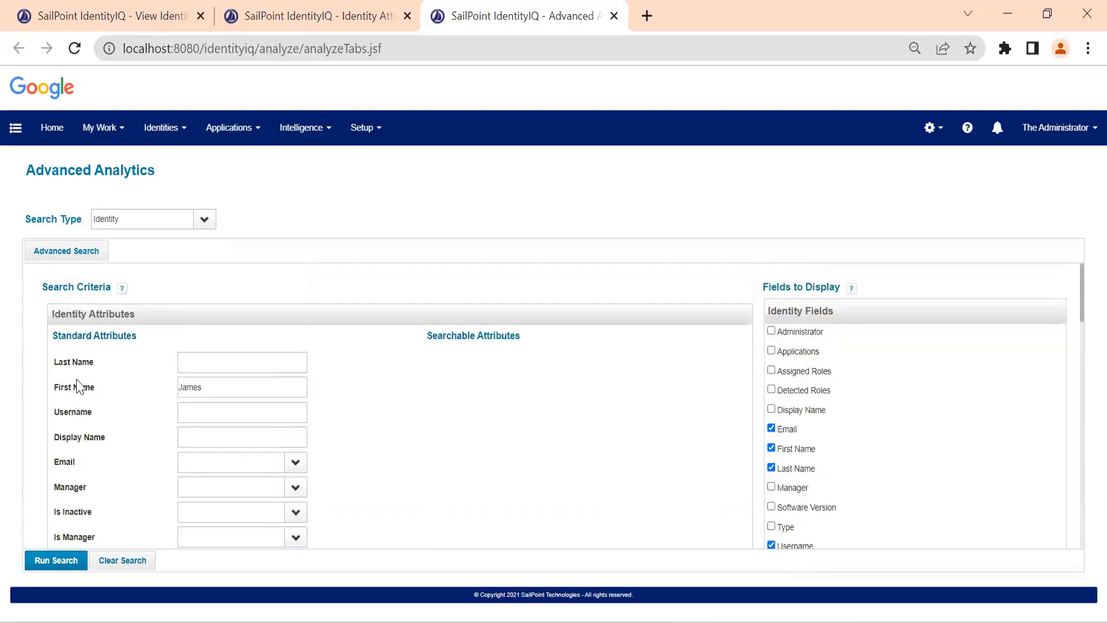
scroll(79, 383, down, 2)
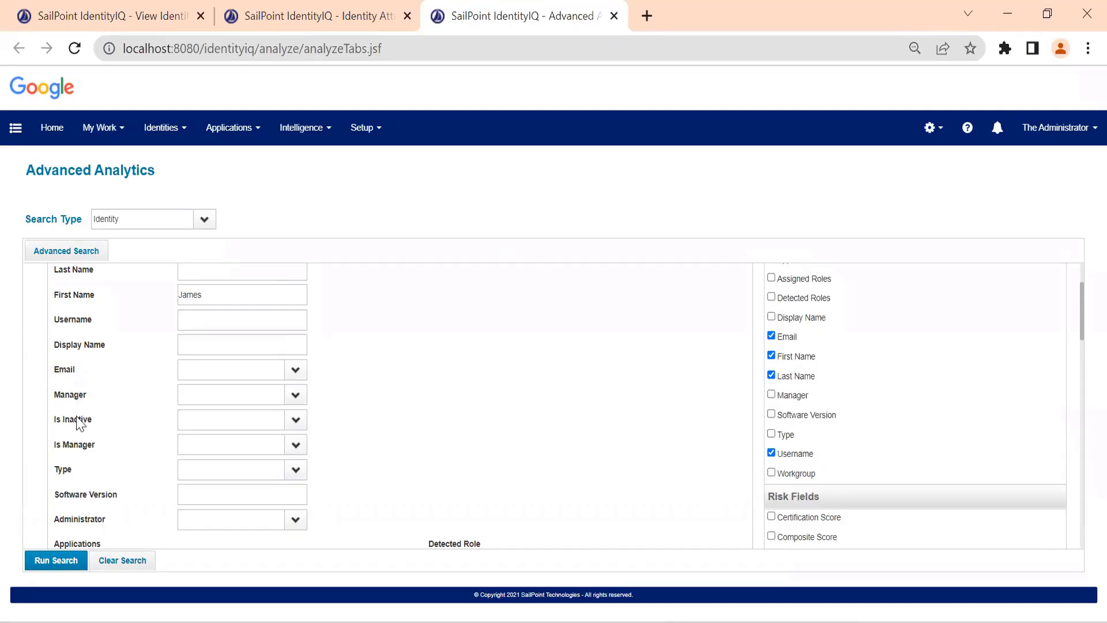
scroll(79, 424, down, 2)
scroll(58, 369, down, 2)
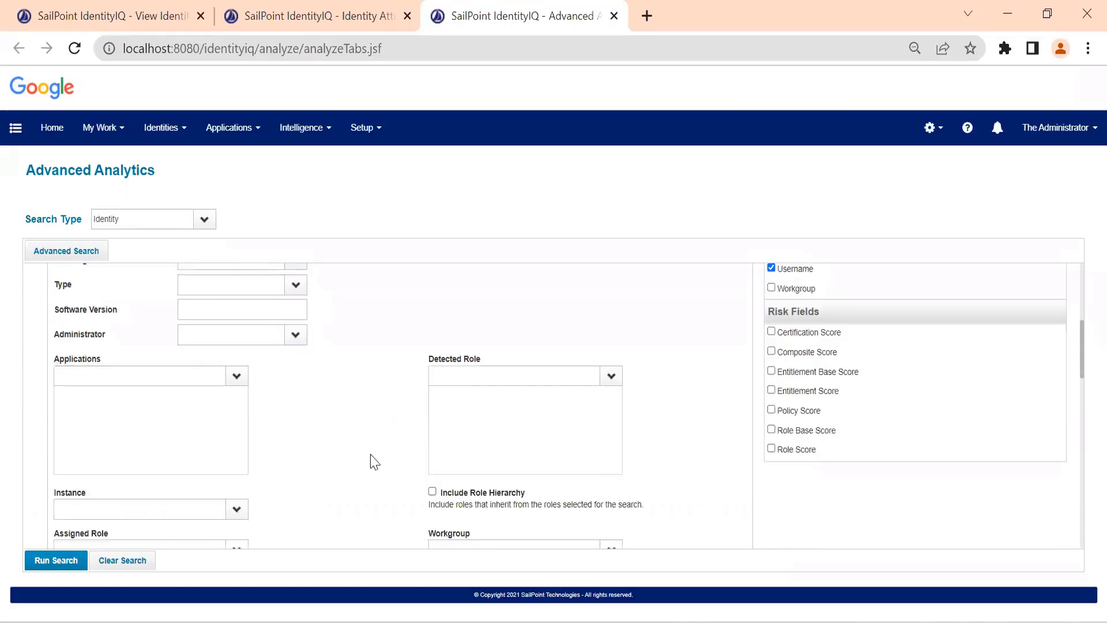
scroll(375, 462, down, 4)
scroll(374, 462, down, 10)
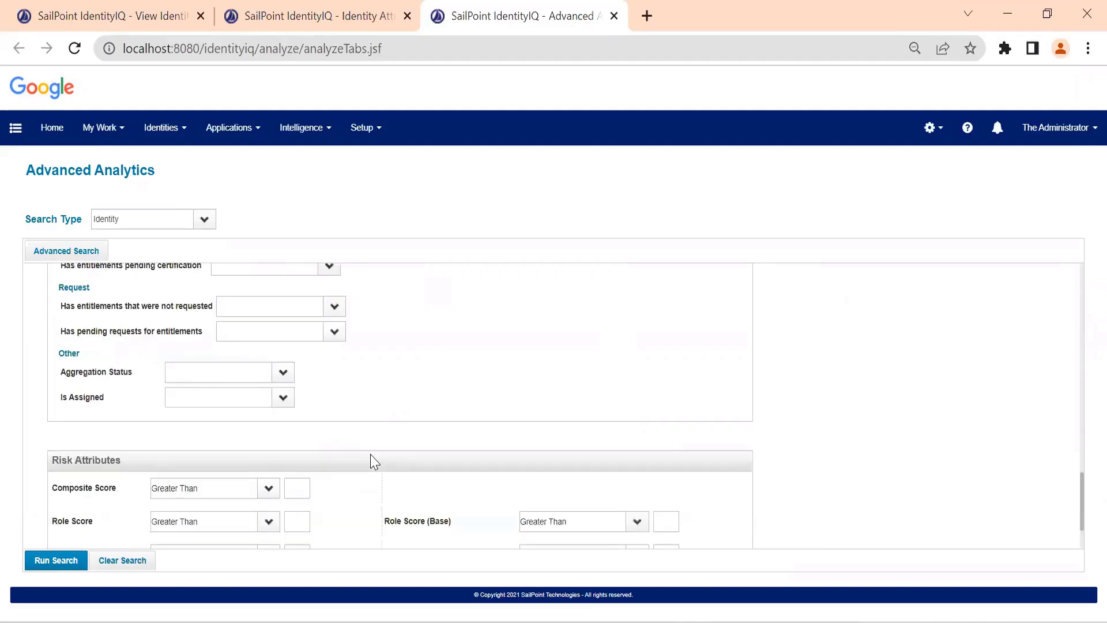
scroll(375, 462, up, 12)
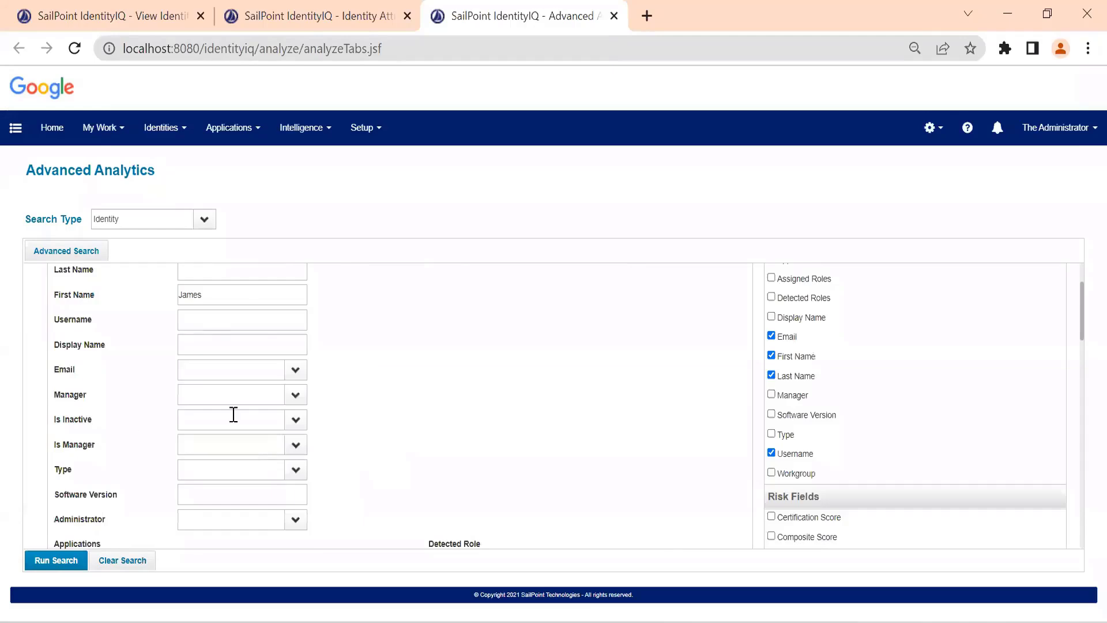
scroll(184, 415, up, 2)
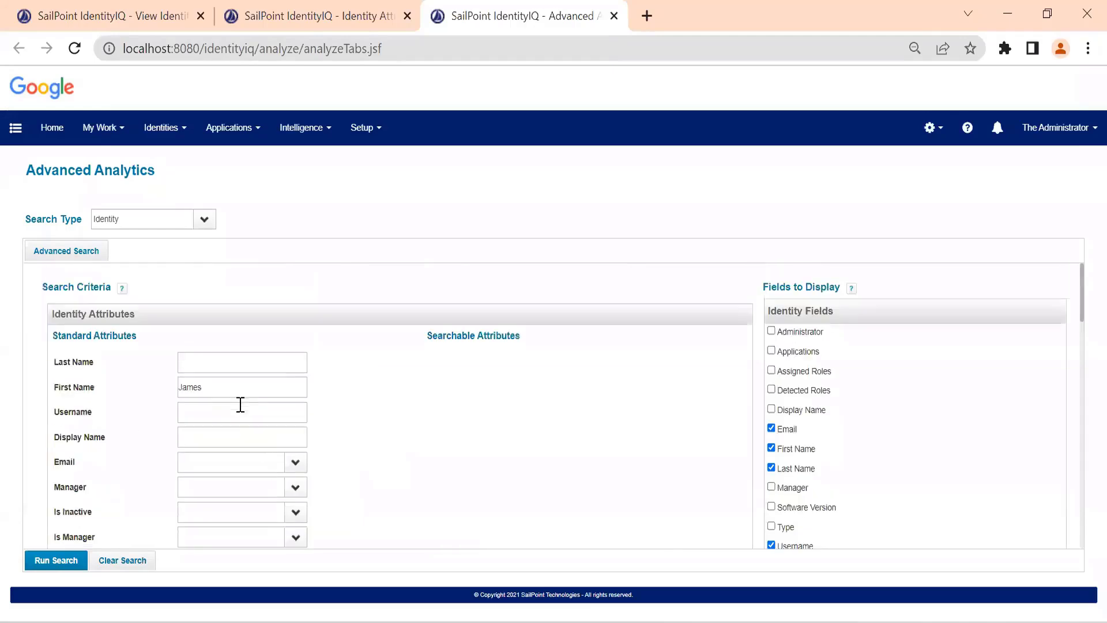
click(47, 562)
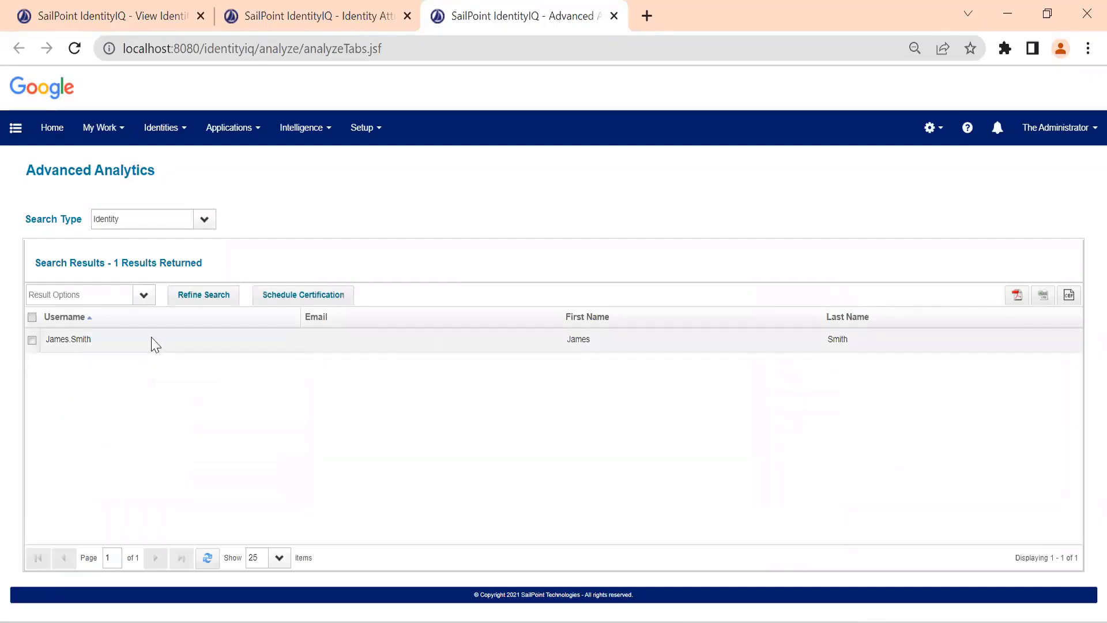
Step: Refine the search by clearing the first name and setting Is Inactive to True, and run it
click(183, 299)
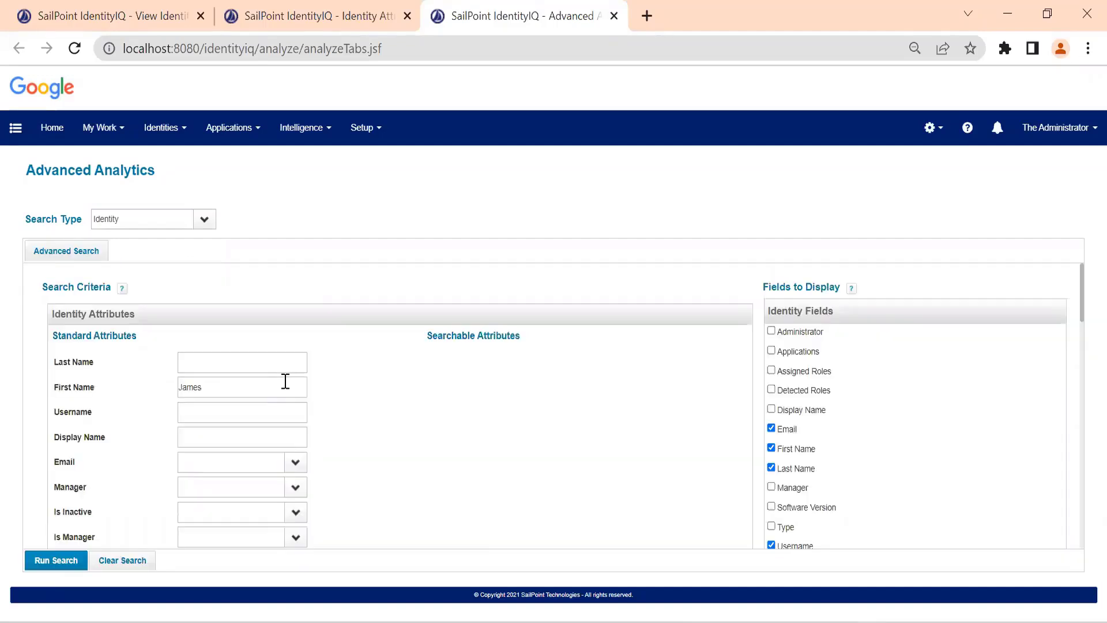
click(284, 381)
key(BackSpace)
key(BackSpace)
key(BackSpace)
key(BackSpace)
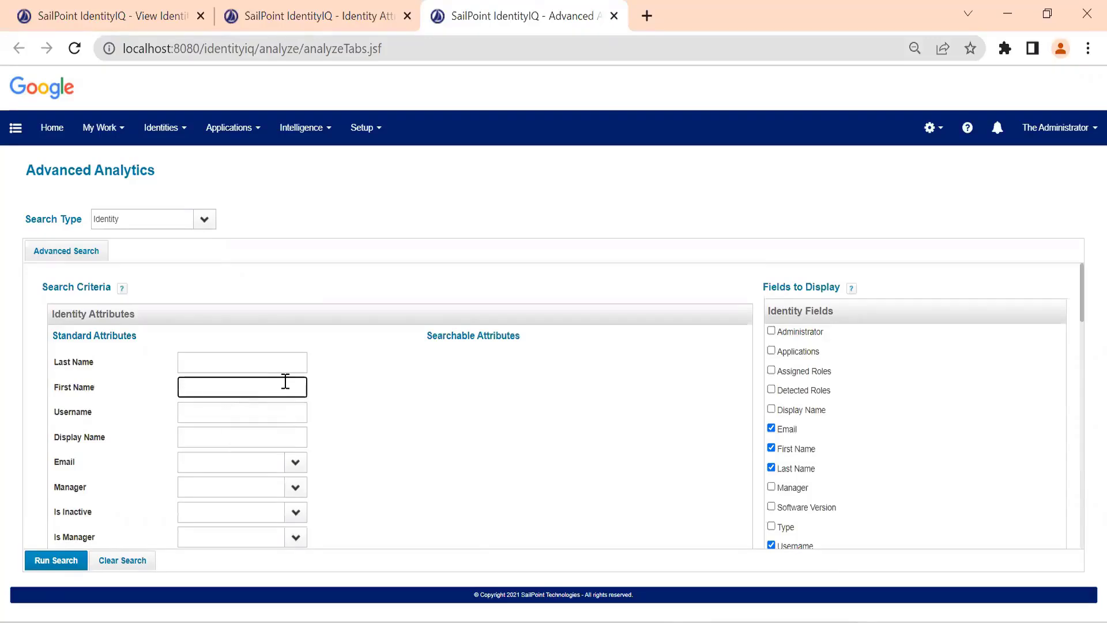
click(301, 511)
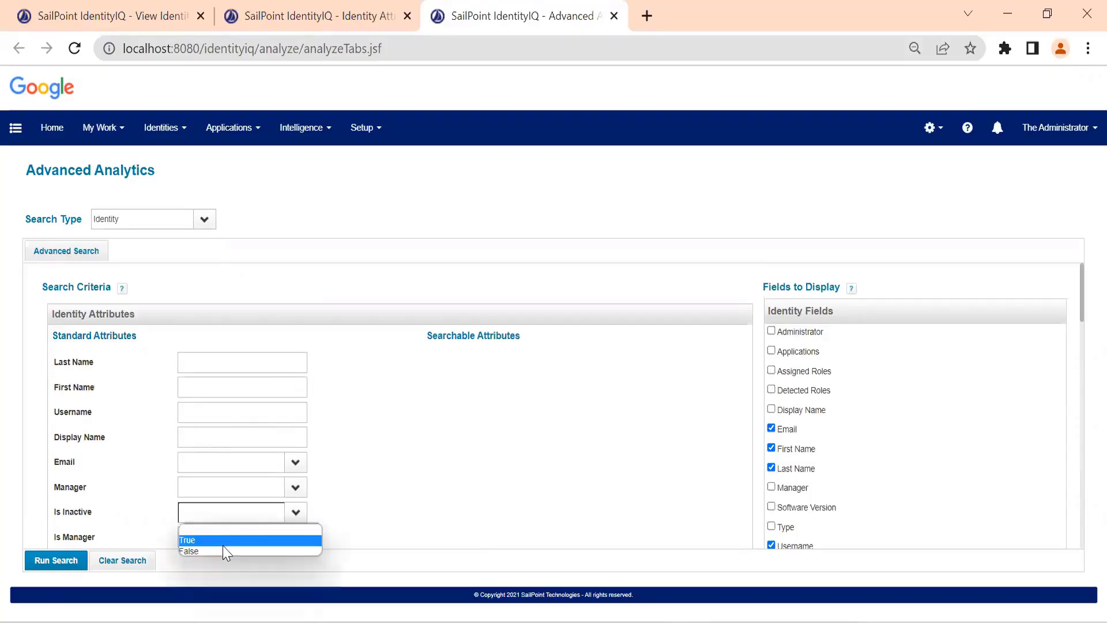
click(217, 536)
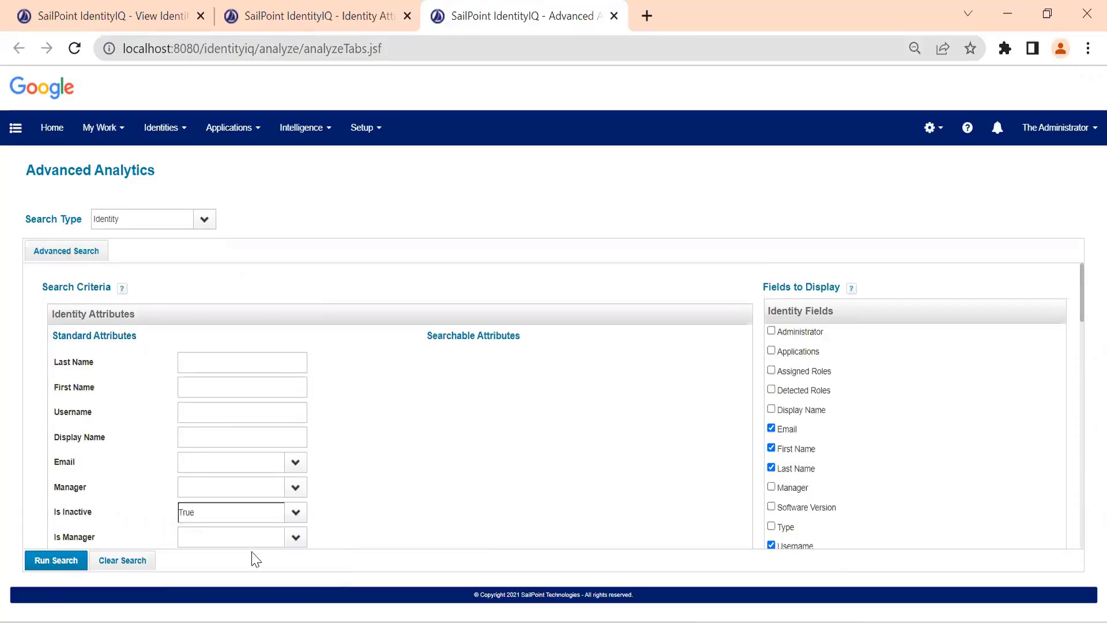
click(32, 560)
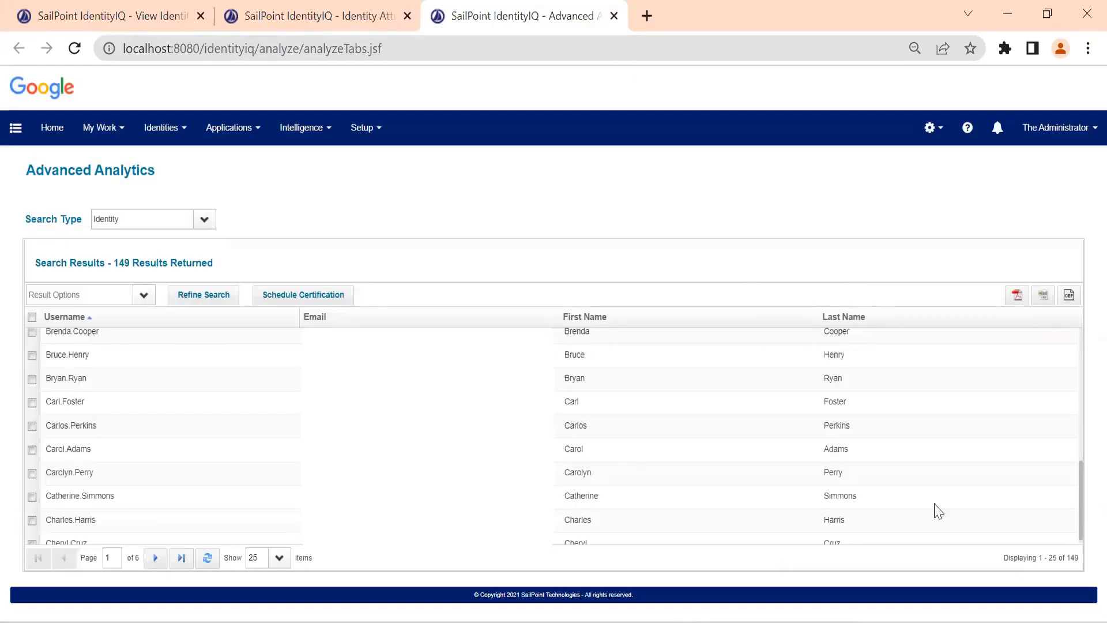
Step: Look through the identity search results, then refine the search with Is Inactive set to False and run it
scroll(1086, 539, down, 1)
drag(1063, 557, 212, 296)
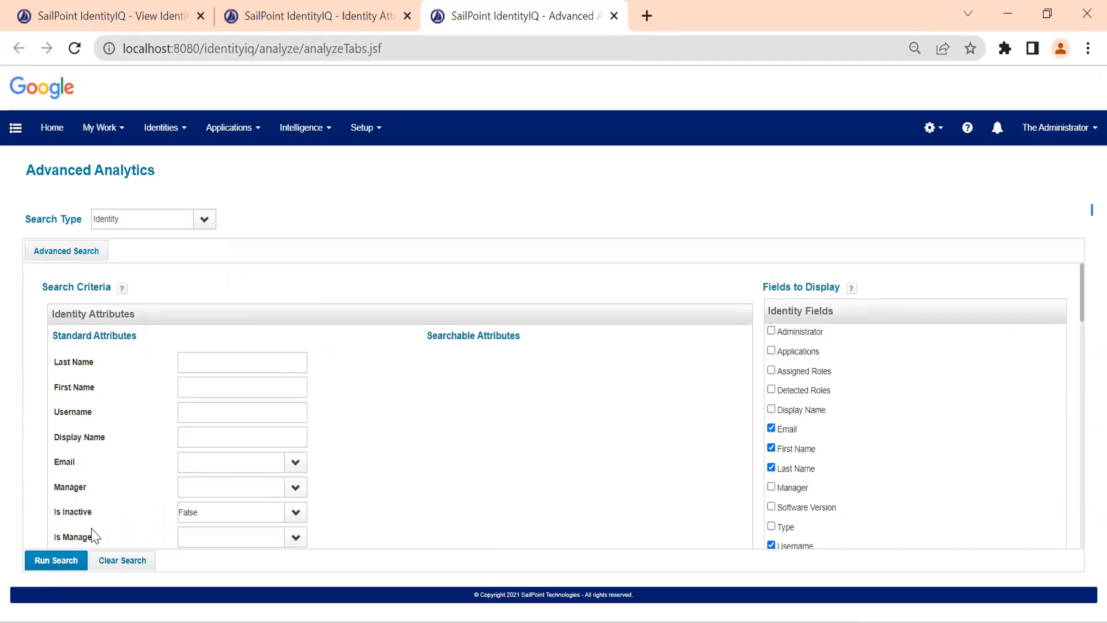
click(62, 560)
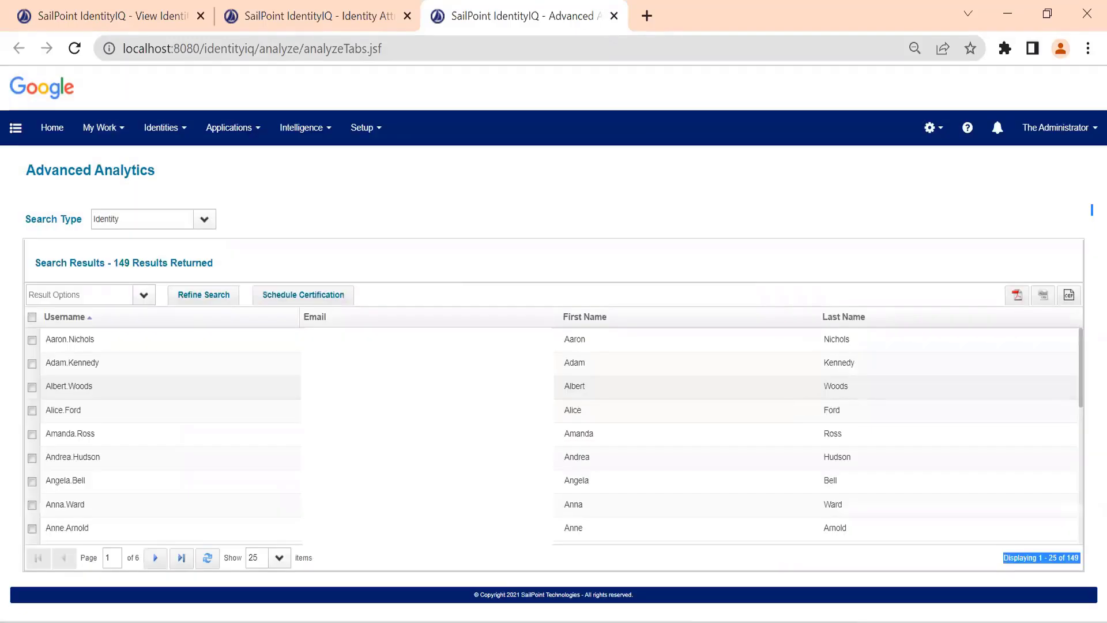
Step: Export the search results as a PDF and look through SearchReport.pdf, from its creator and creation date down through the identity list
click(1018, 296)
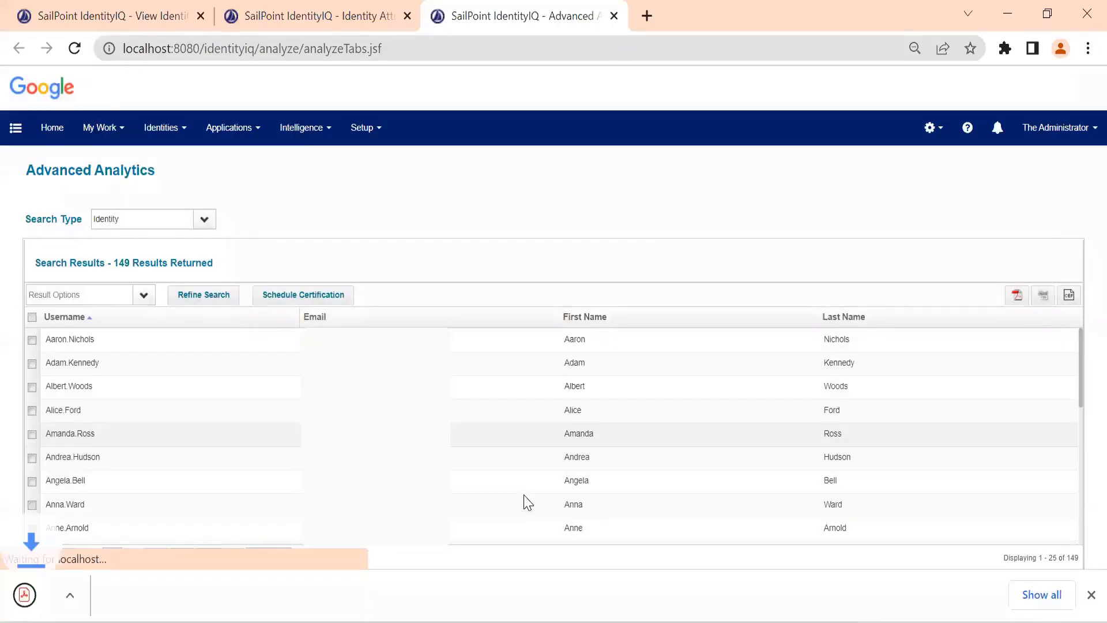
click(60, 604)
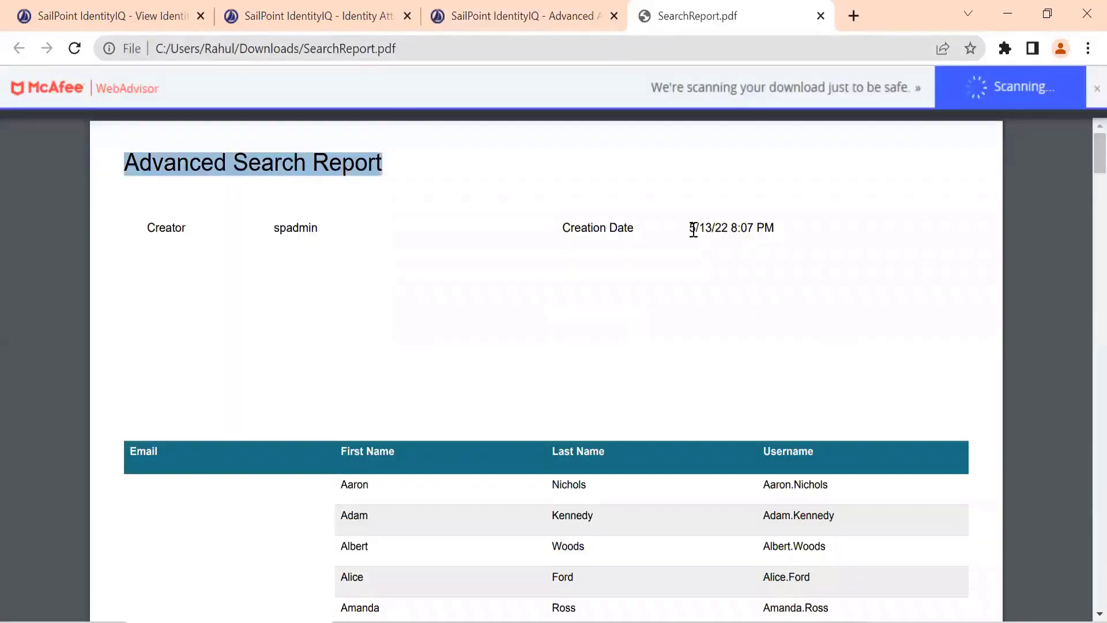
drag(691, 227, 748, 364)
scroll(749, 369, down, 3)
scroll(341, 247, up, 3)
drag(281, 227, 405, 341)
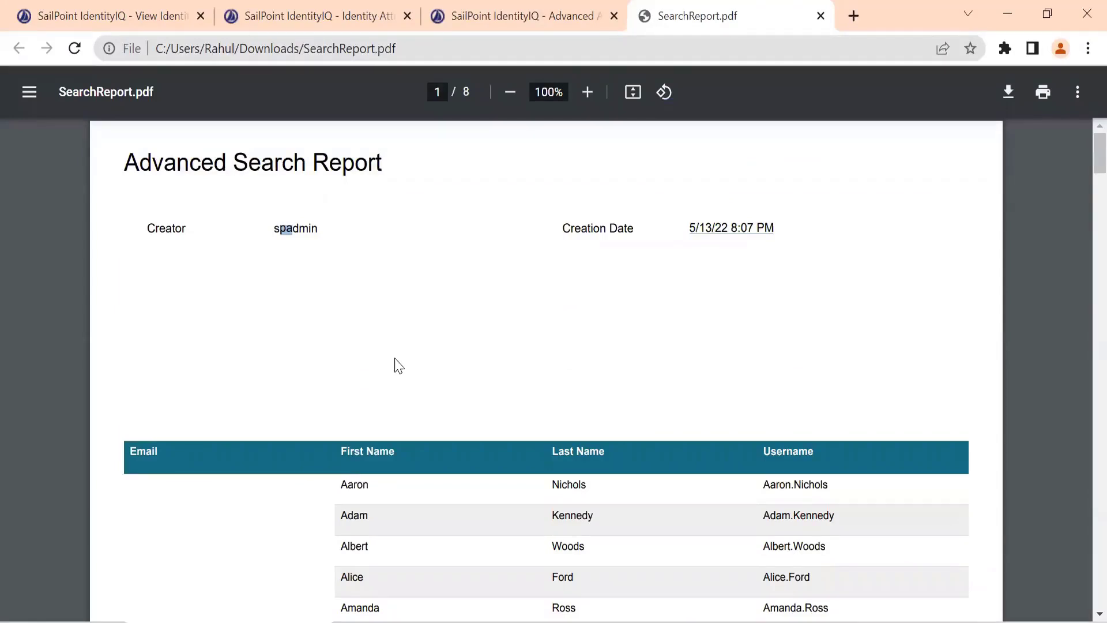
scroll(408, 355, down, 4)
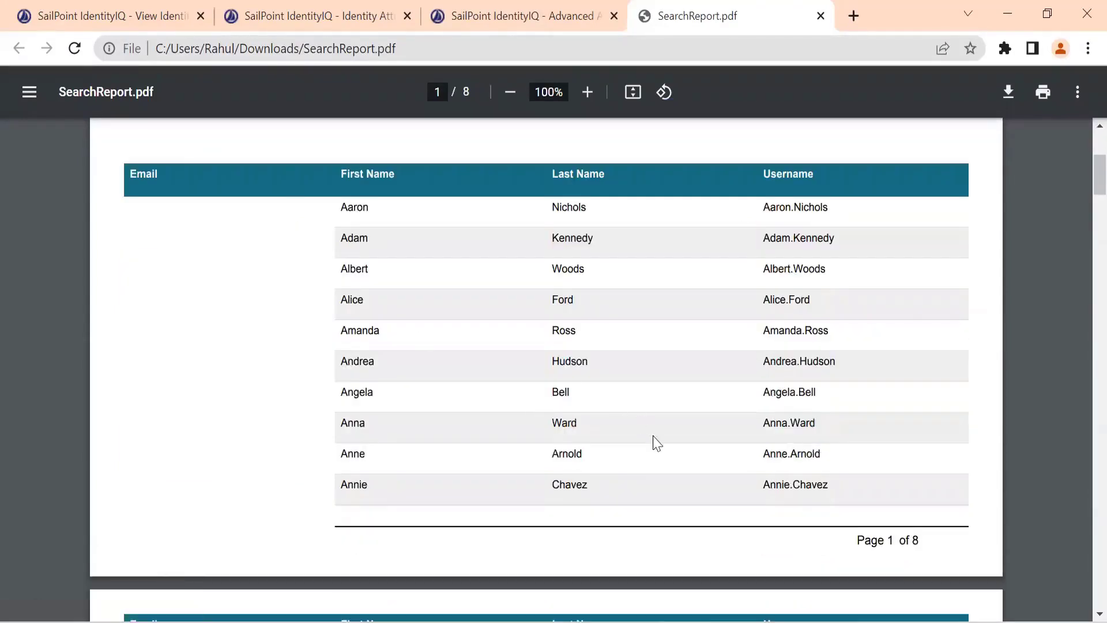
scroll(655, 512, down, 8)
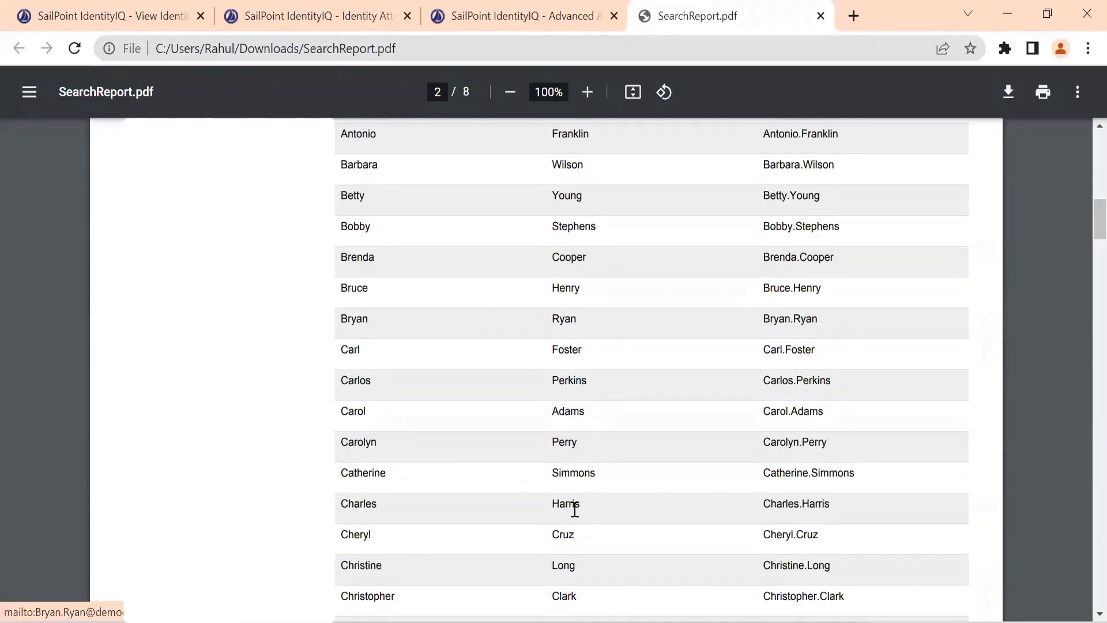
scroll(574, 510, down, 20)
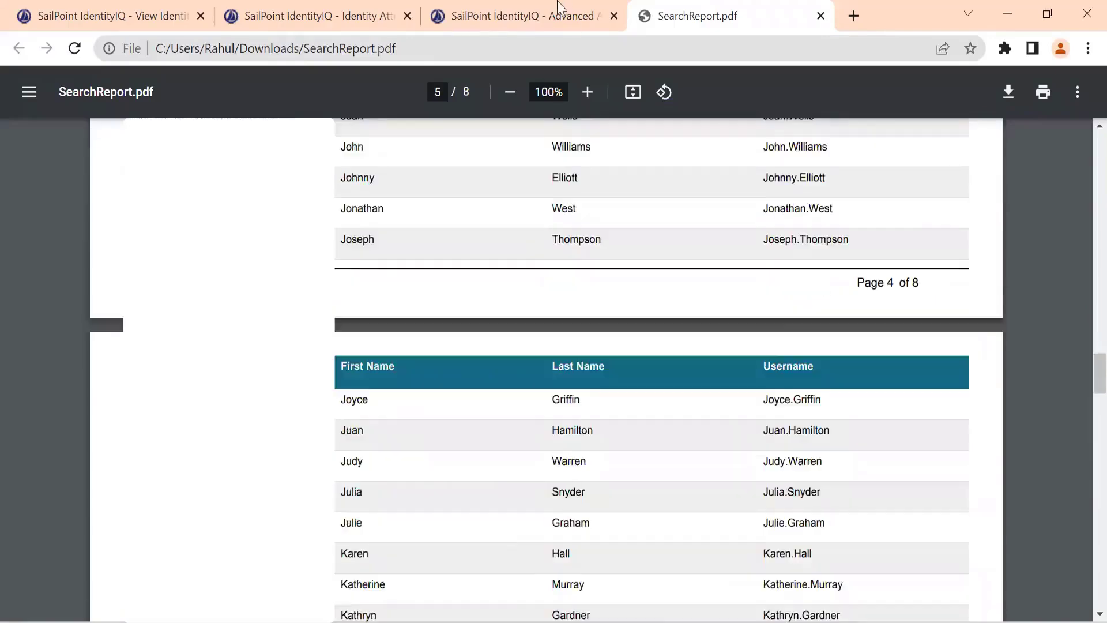
Step: Return to the Advanced Analytics results, export them as a CSV file and open SearchReport.csv in Excel
click(547, 4)
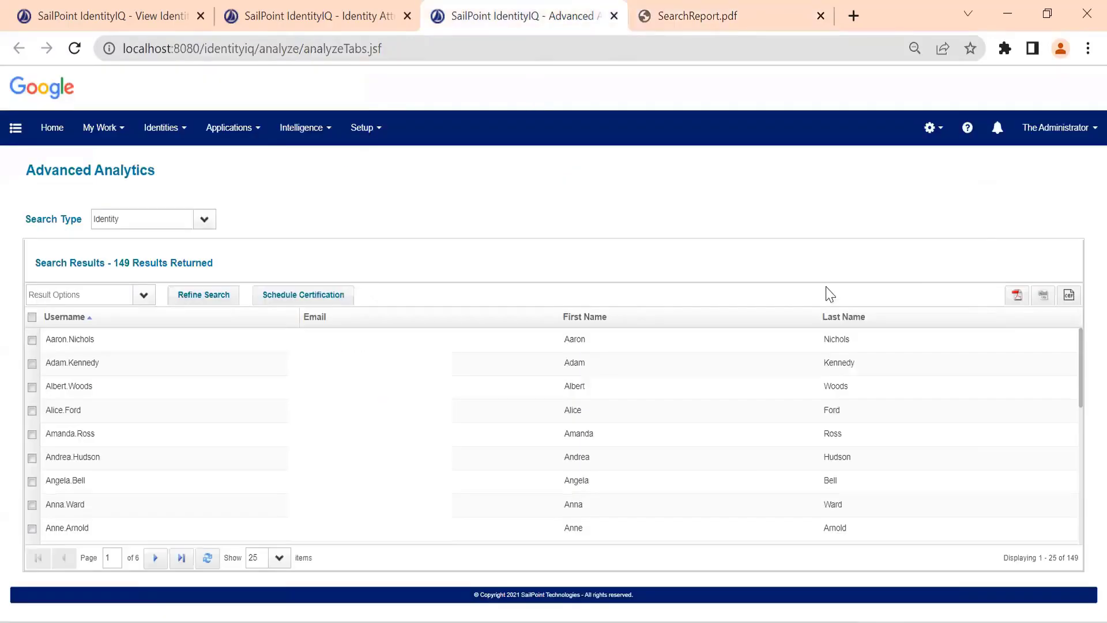
click(1046, 296)
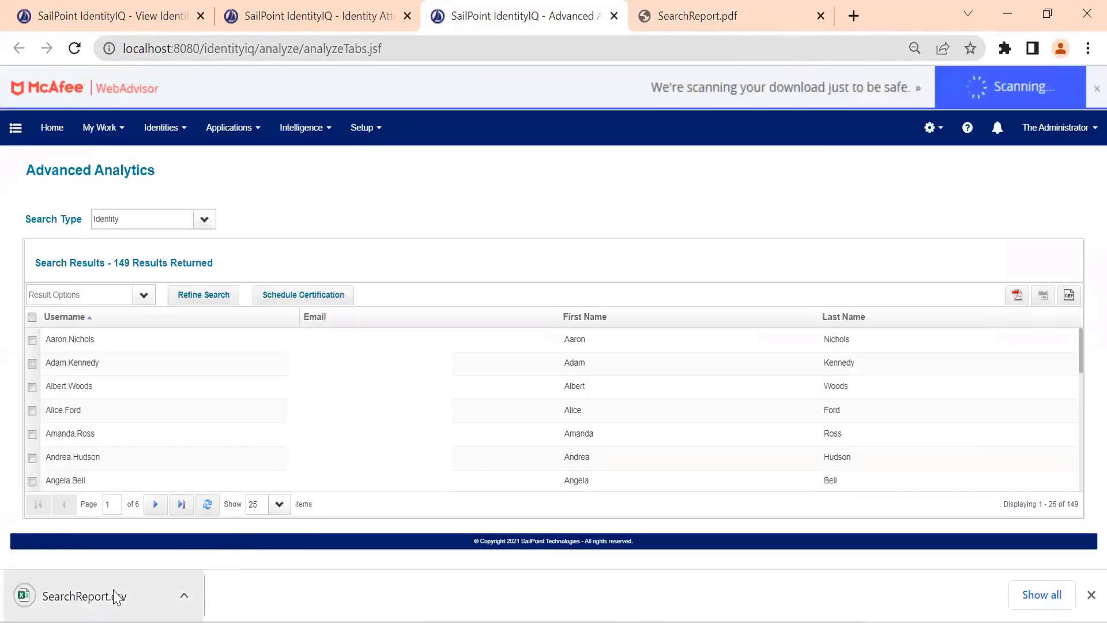
click(116, 596)
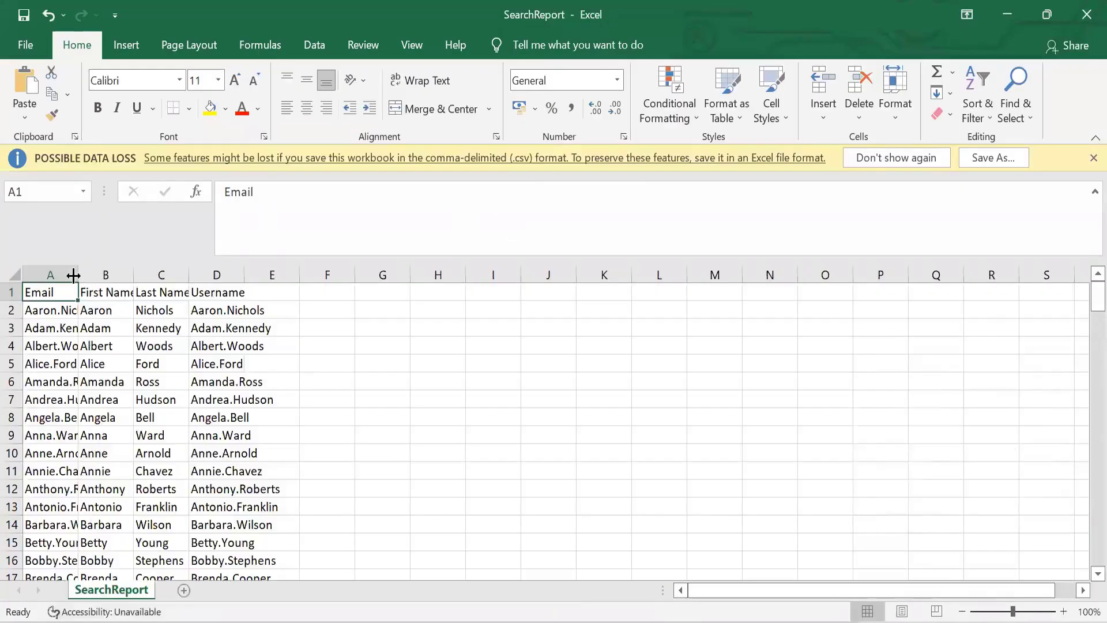
Step: Widen columns A to D to fit their contents, then close the SearchReport workbook without saving
double_click(76, 275)
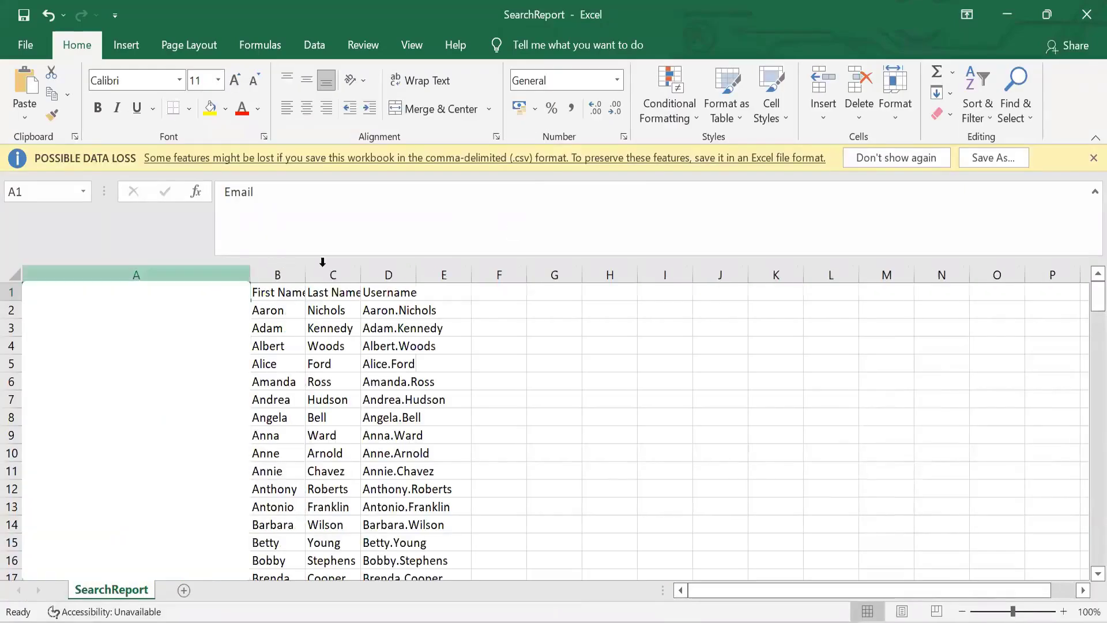
drag(308, 279, 320, 279)
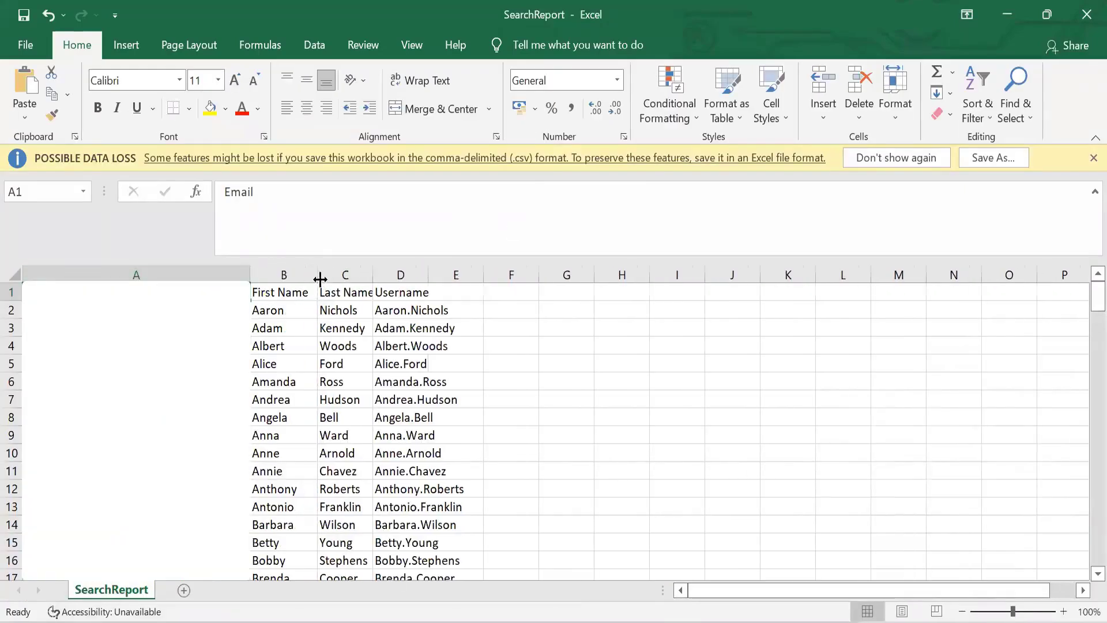
double_click(368, 267)
double_click(448, 267)
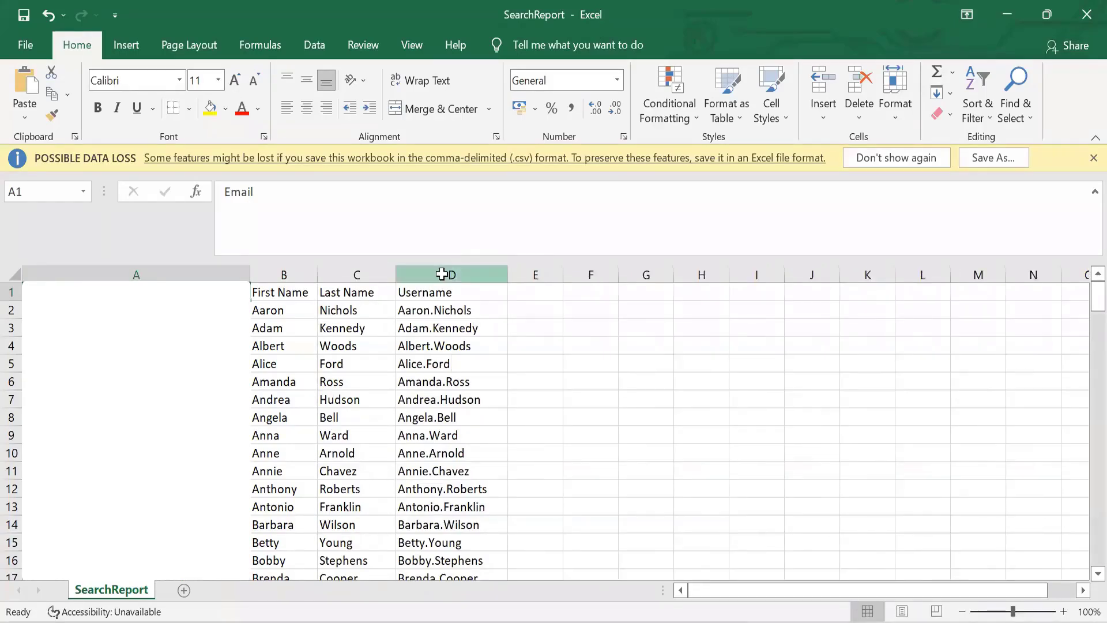
click(1084, 12)
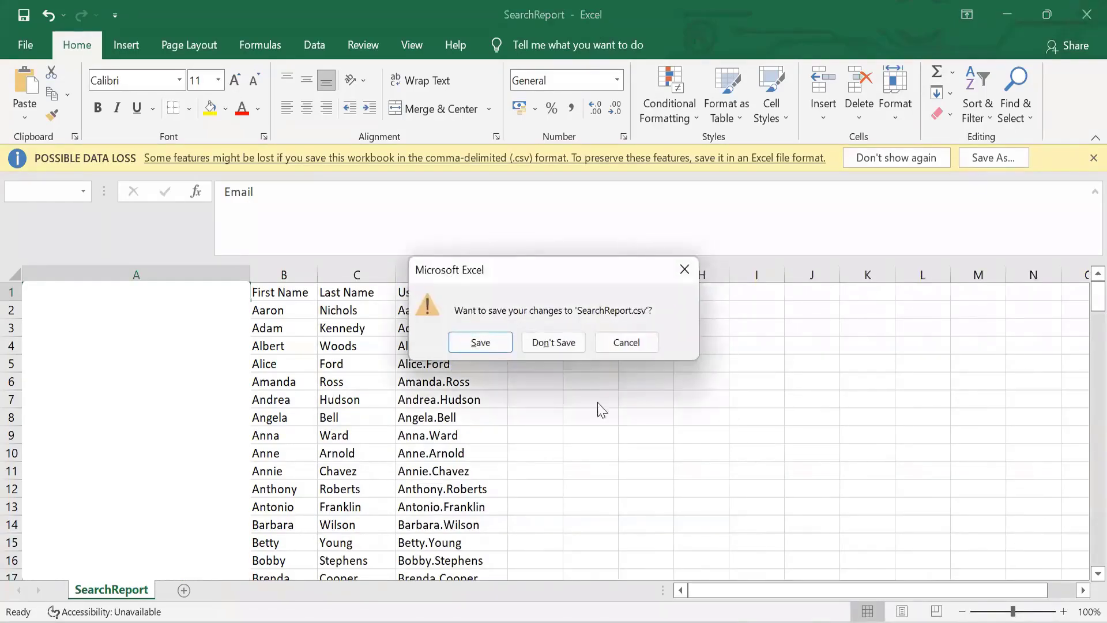
click(554, 343)
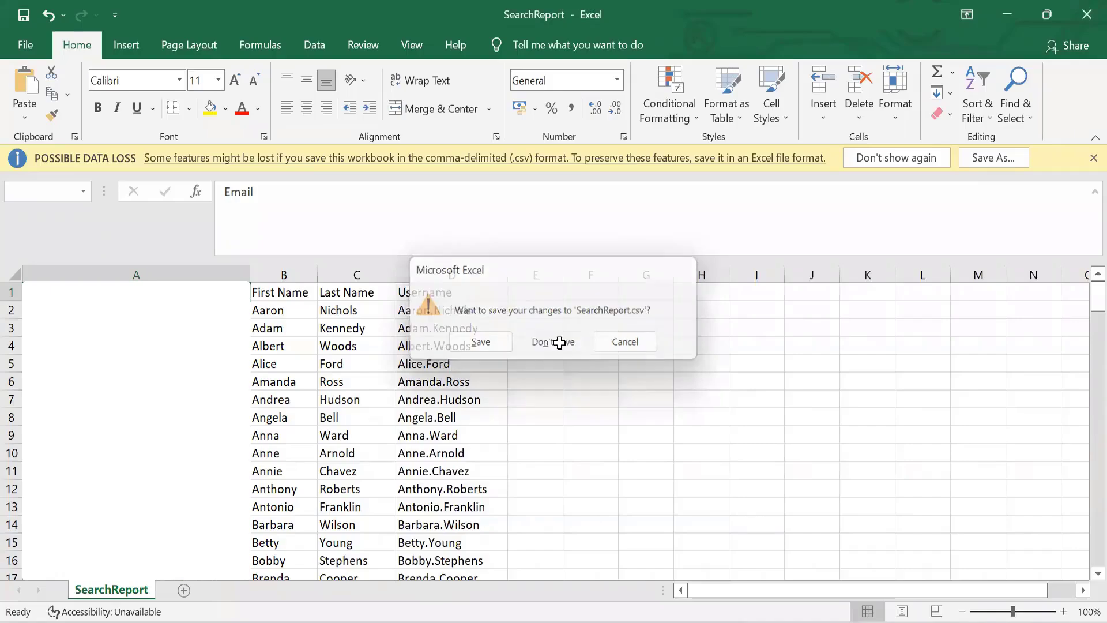
click(1086, 14)
click(554, 342)
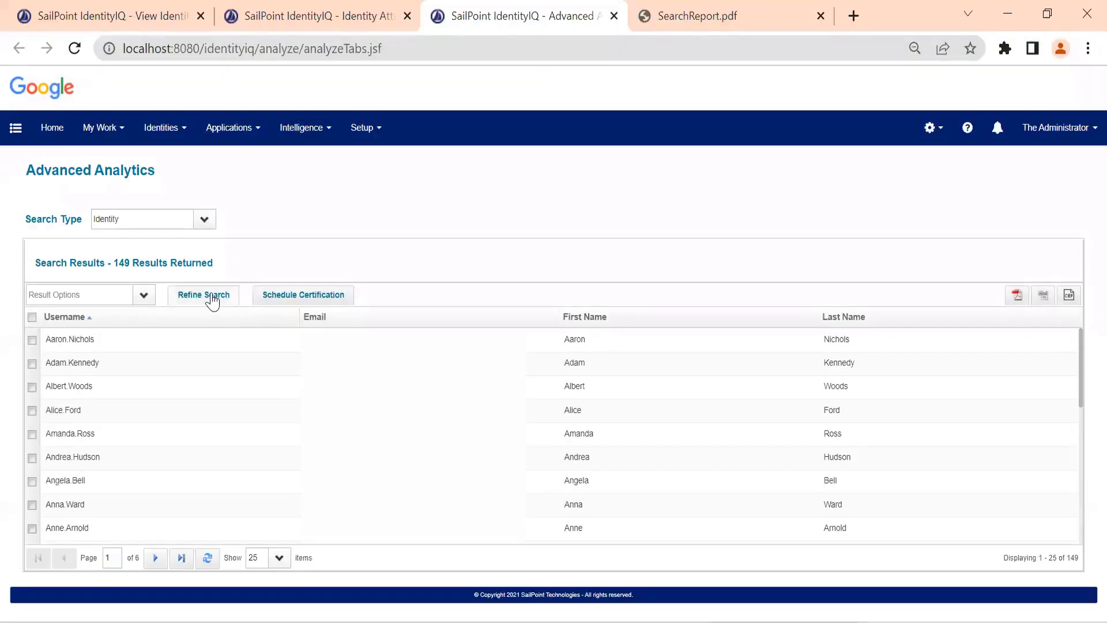
Step: Reopen the search criteria and compare them with the configured identity attributes and the attributes shown on the open identity, such as Region and Department
click(212, 300)
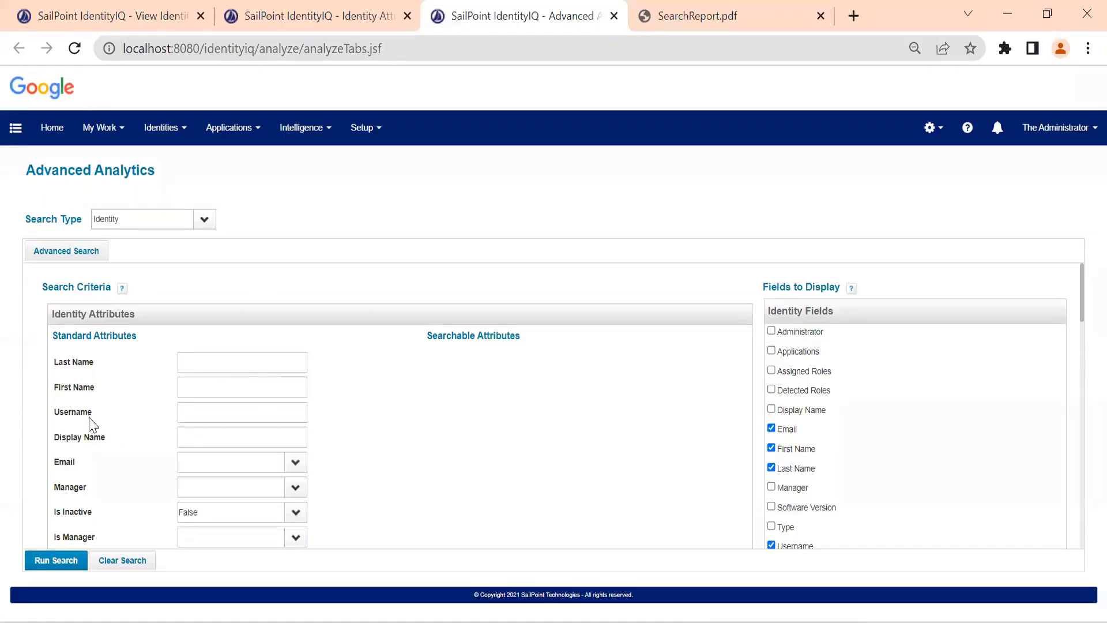
scroll(95, 536, down, 2)
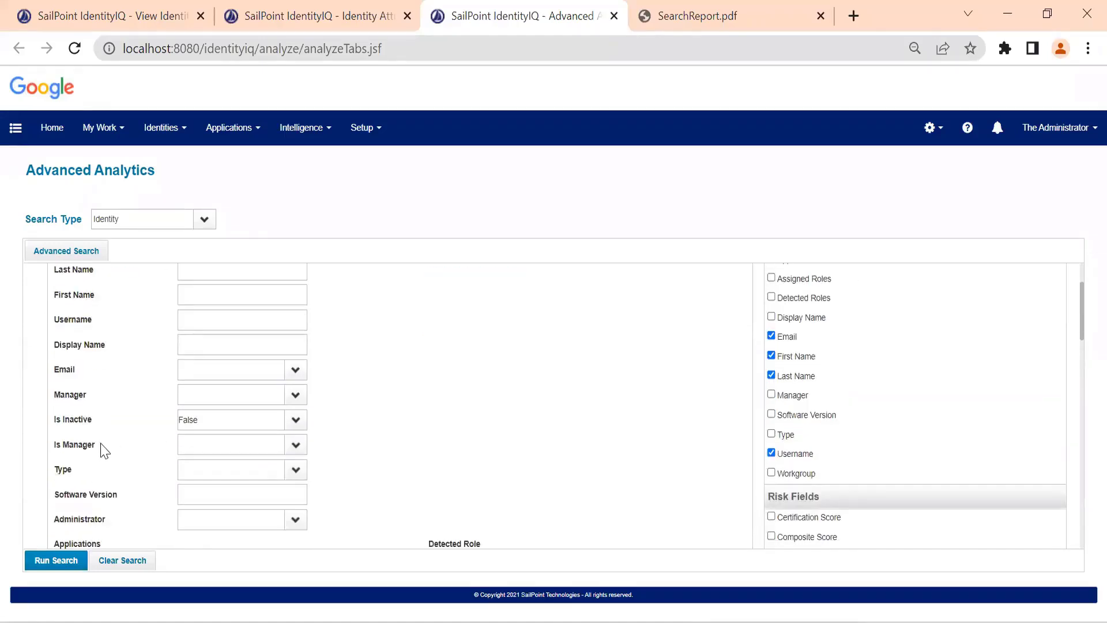
scroll(102, 452, up, 2)
click(334, 14)
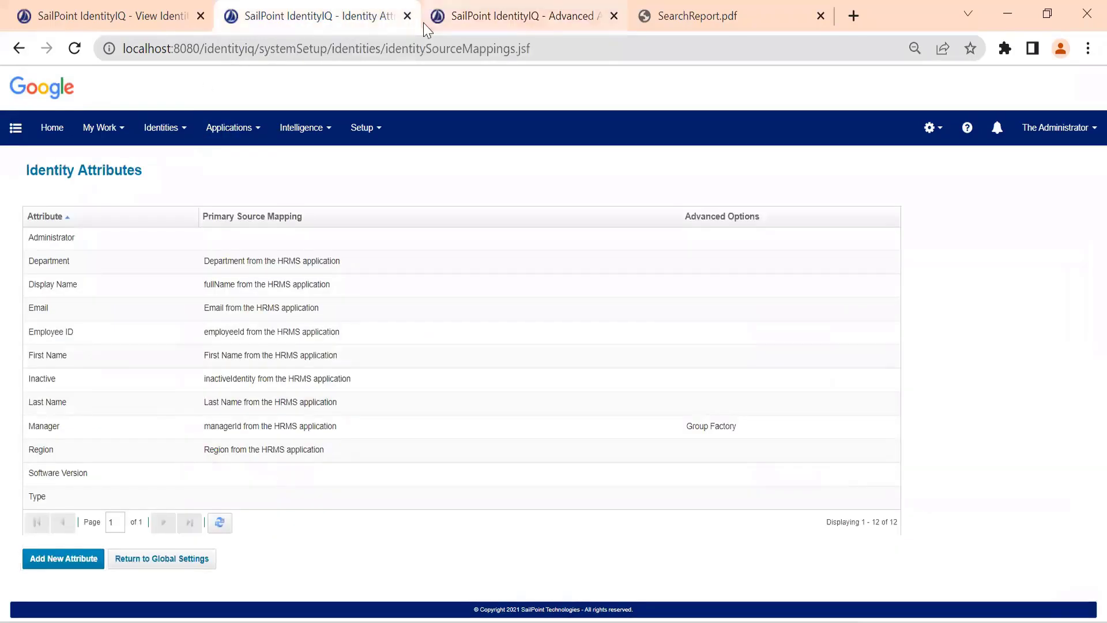
drag(67, 405, 127, 406)
drag(79, 357, 132, 357)
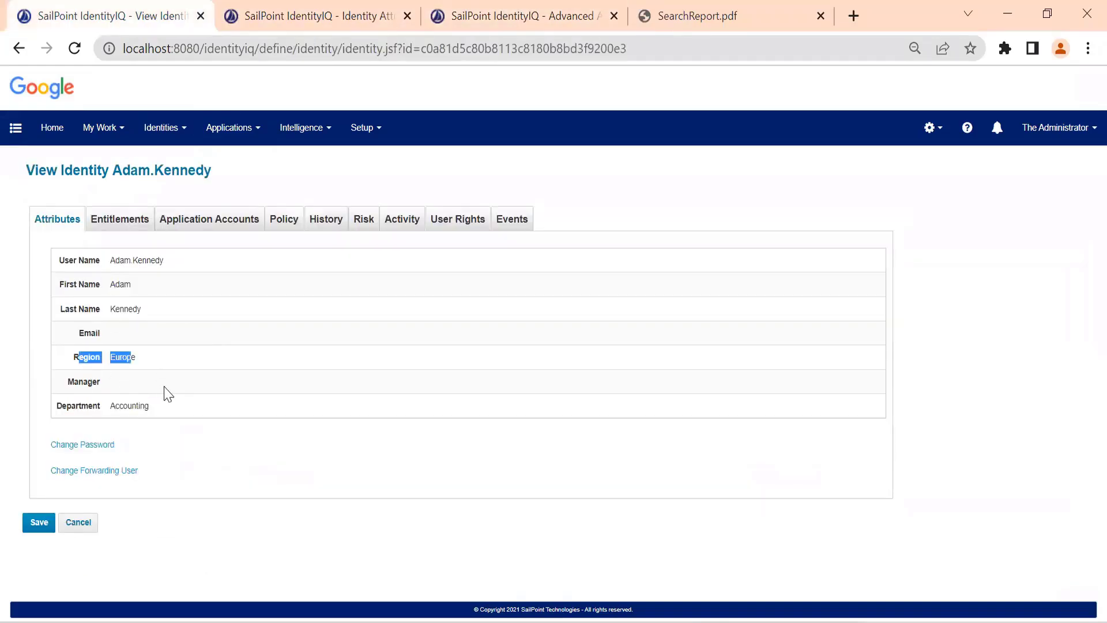
click(452, 1)
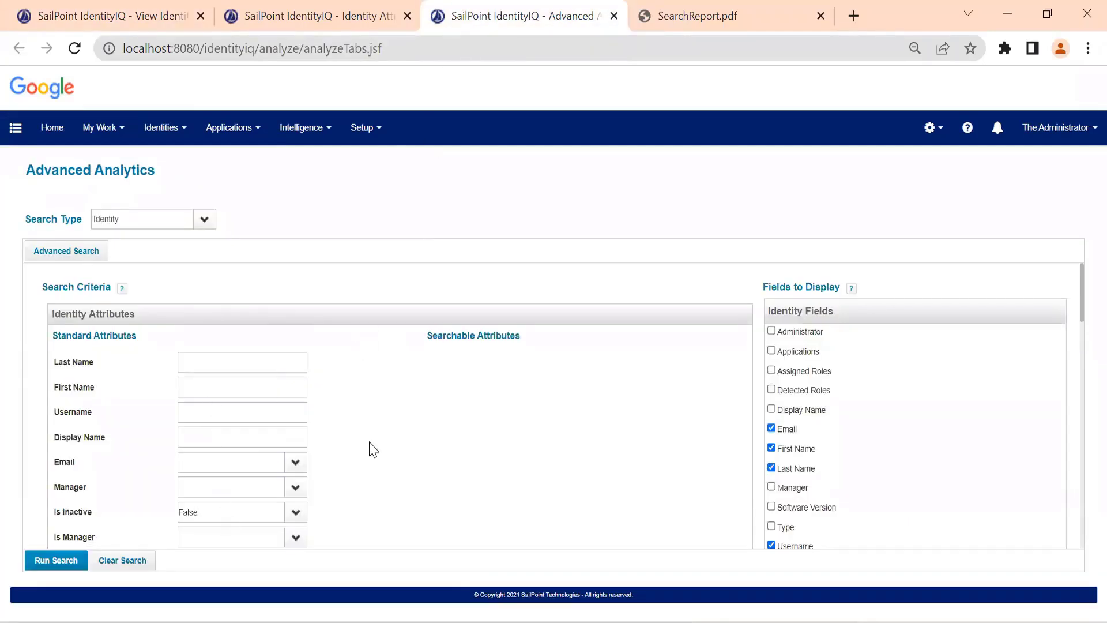
Step: Edit the Department identity attribute to make it Searchable, and save it
click(311, 7)
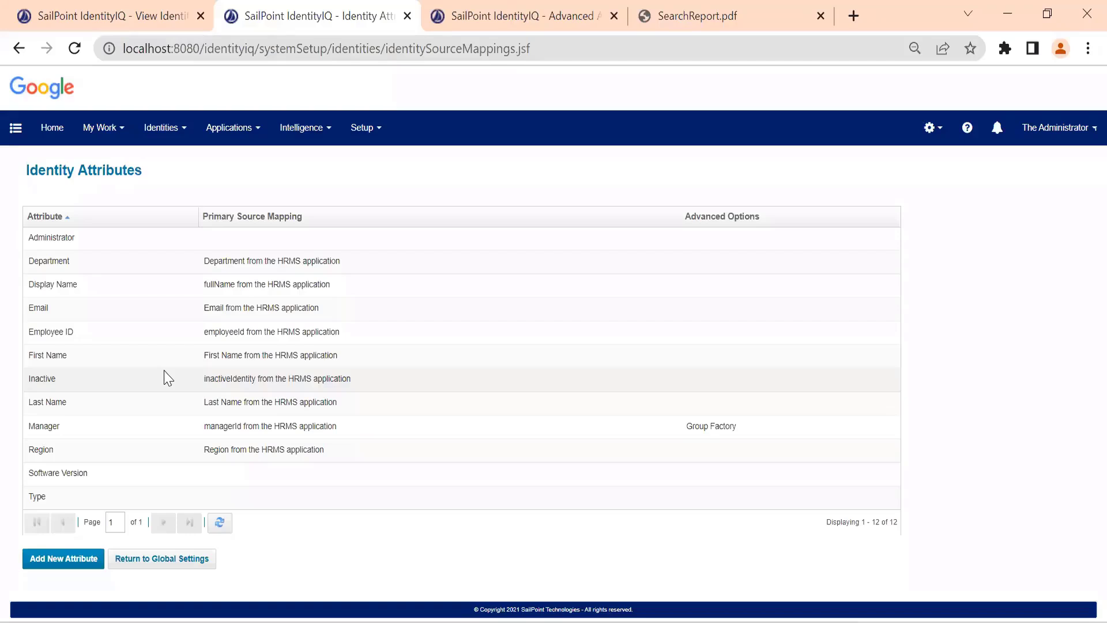
click(161, 269)
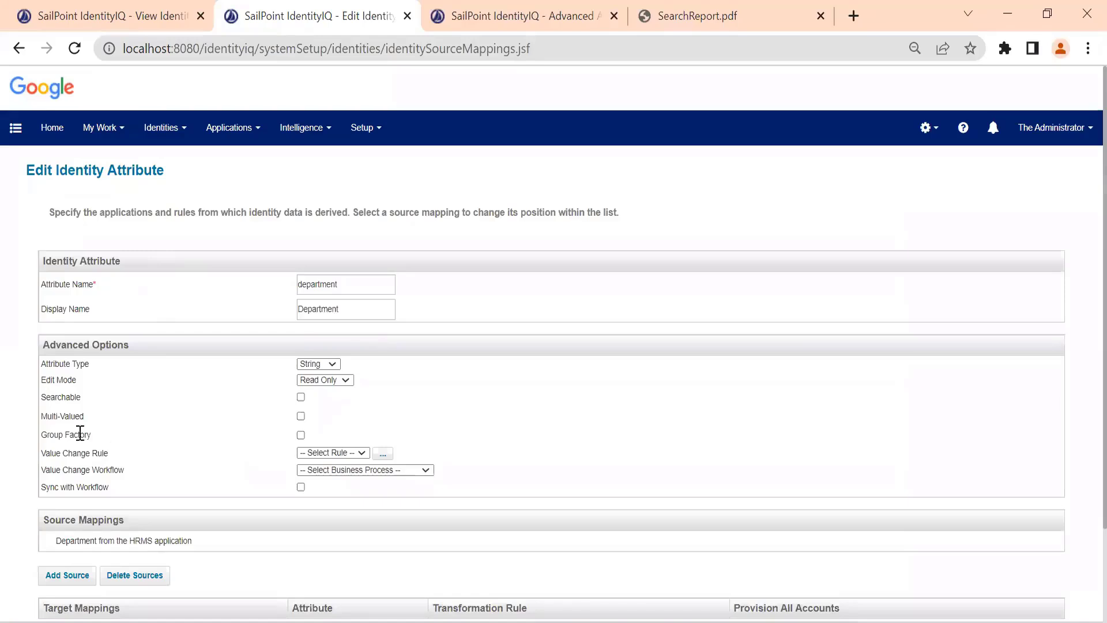
drag(45, 397, 166, 395)
click(301, 397)
scroll(306, 402, down, 2)
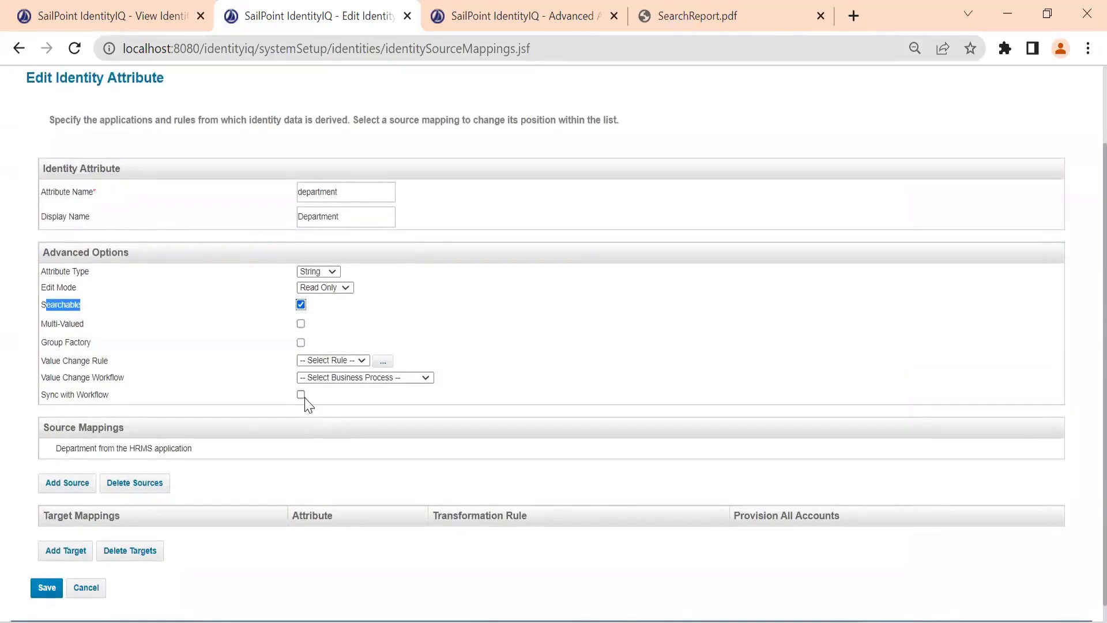
click(47, 588)
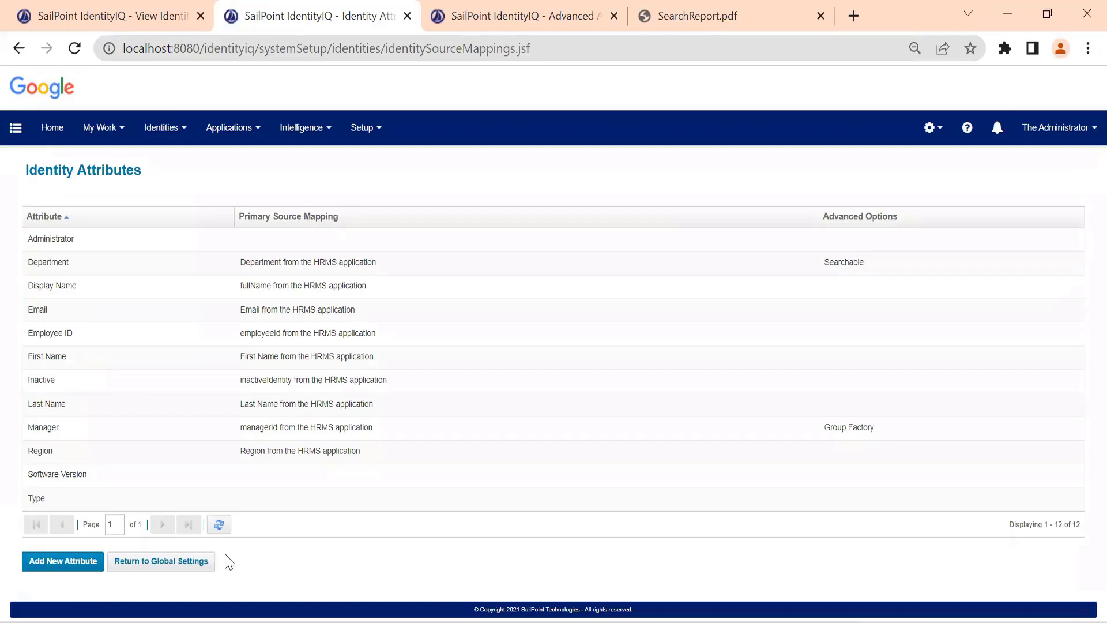
Step: Reload Advanced Analytics and examine the Department criterion under Searchable Attributes, including its list of values
click(501, 6)
drag(445, 352, 510, 367)
click(513, 374)
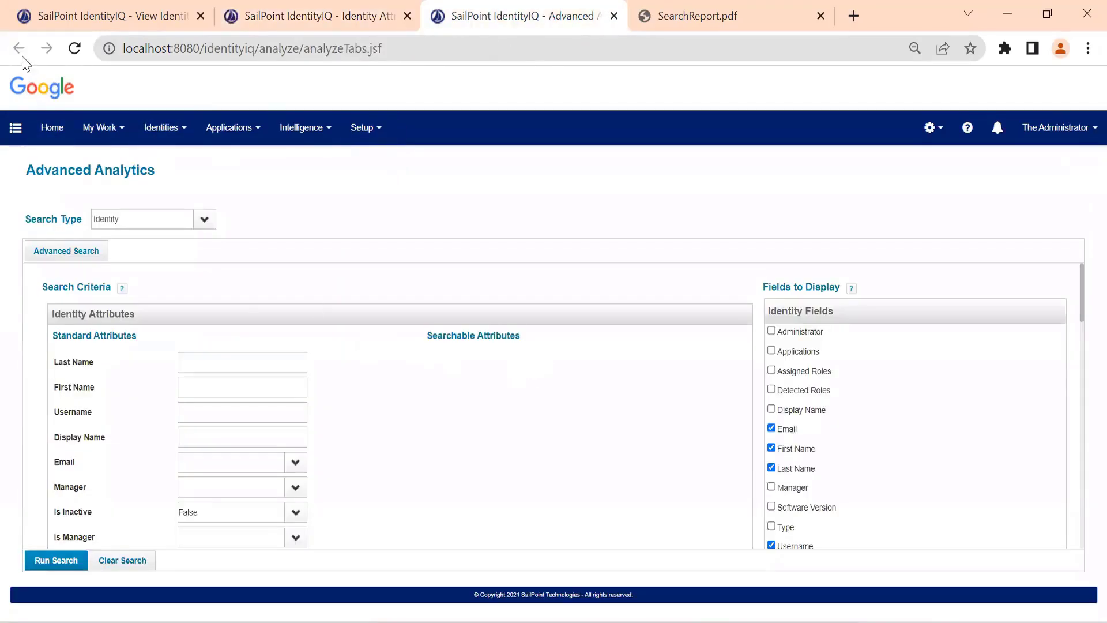
click(71, 50)
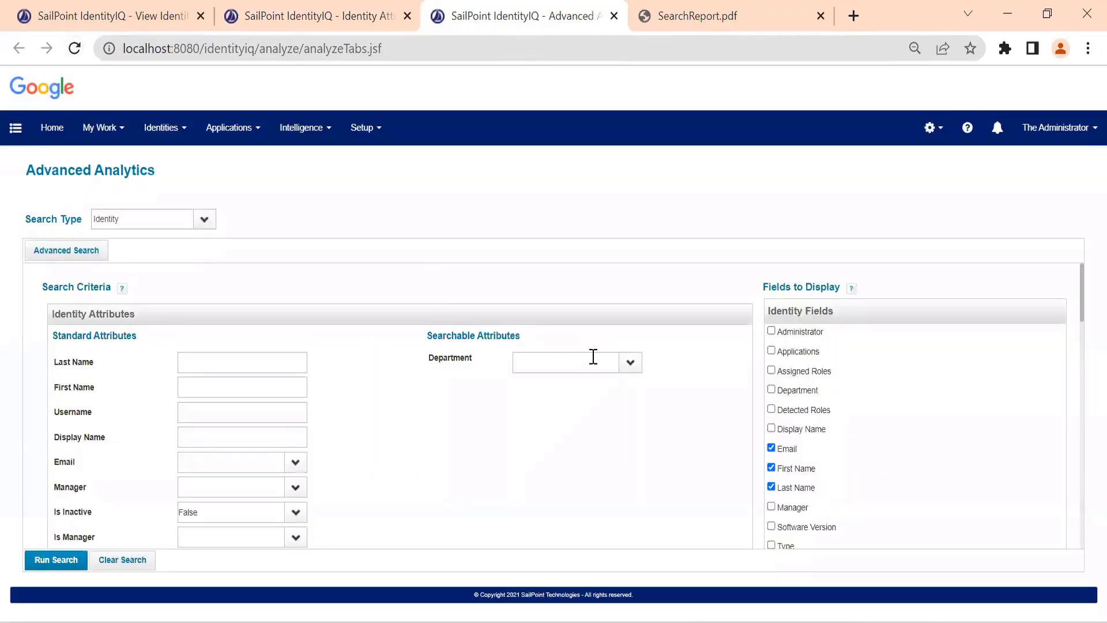
drag(434, 363, 537, 367)
click(603, 408)
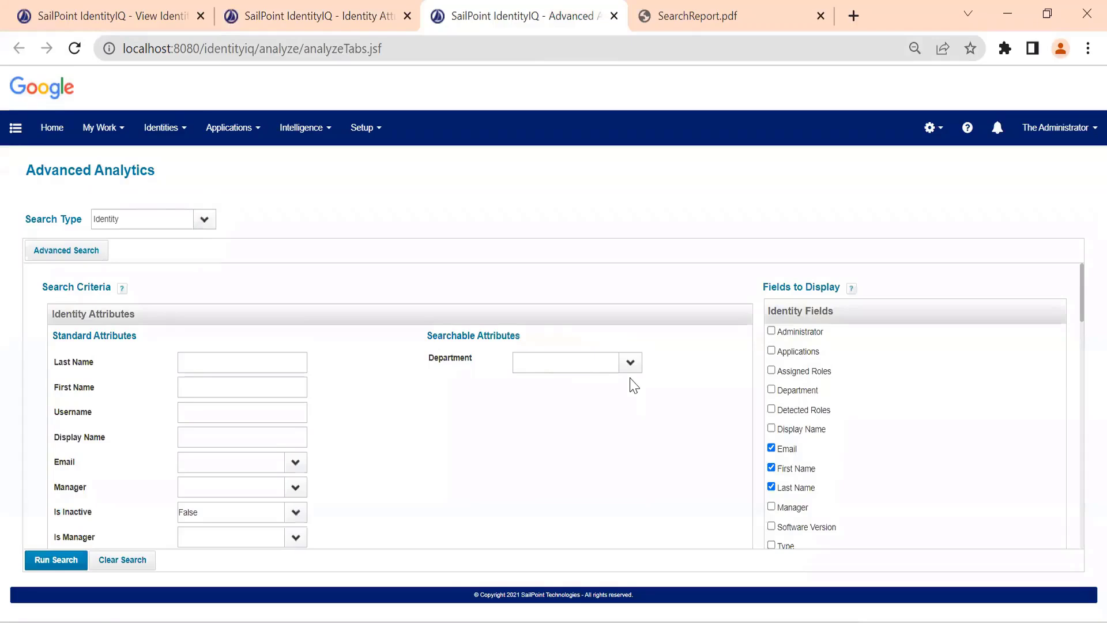
click(631, 365)
Step: Open the Tasks page in a separate browser tab and close the SearchReport.pdf tab
click(375, 27)
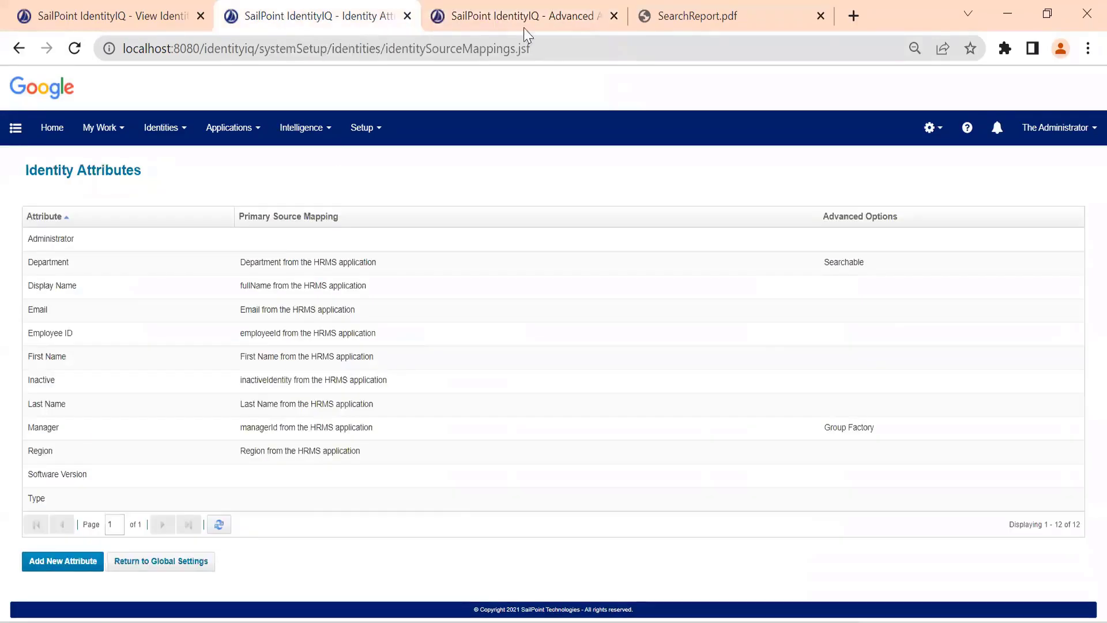
click(728, 14)
click(586, 20)
click(383, 140)
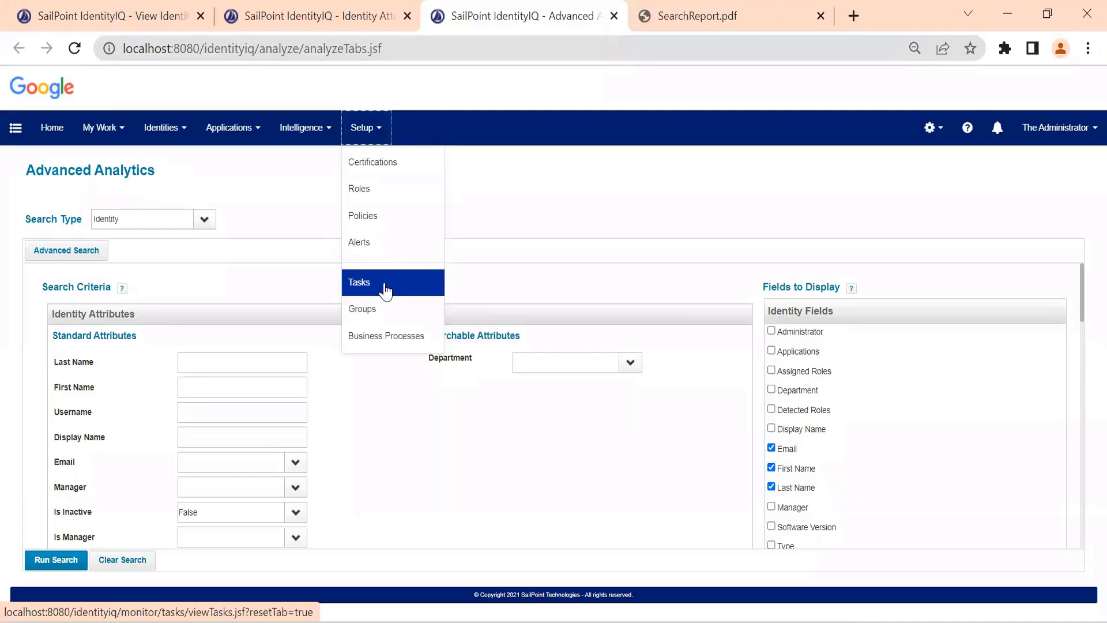
click(383, 284)
click(780, 23)
Step: Execute the HRMS Aggregation task in the background and refresh the task results to check its status
right_click(95, 315)
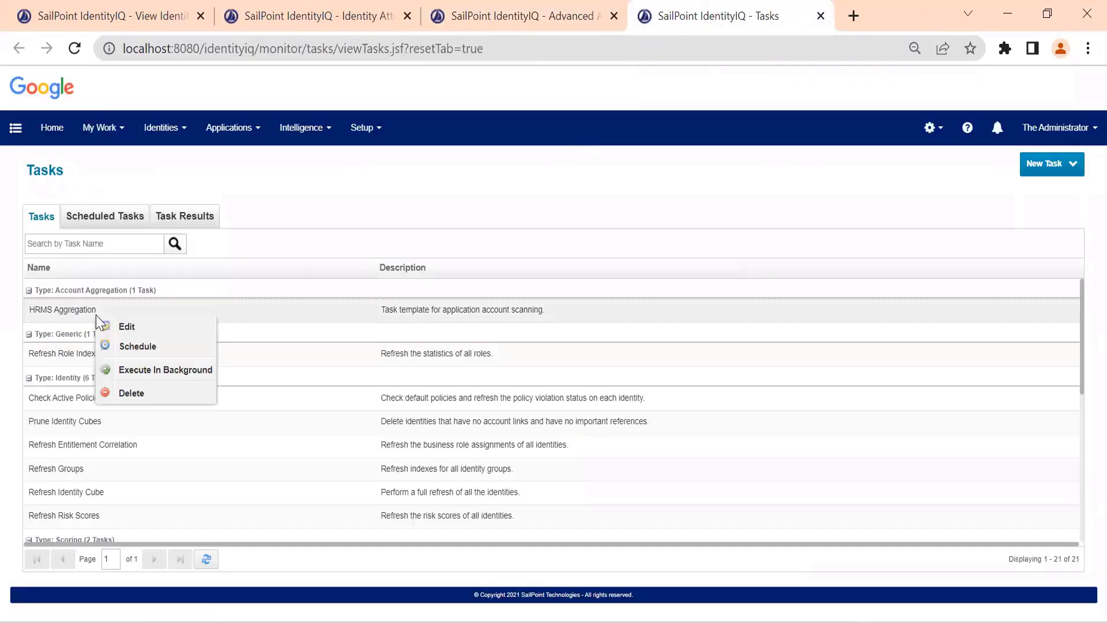
key(Return)
click(536, 372)
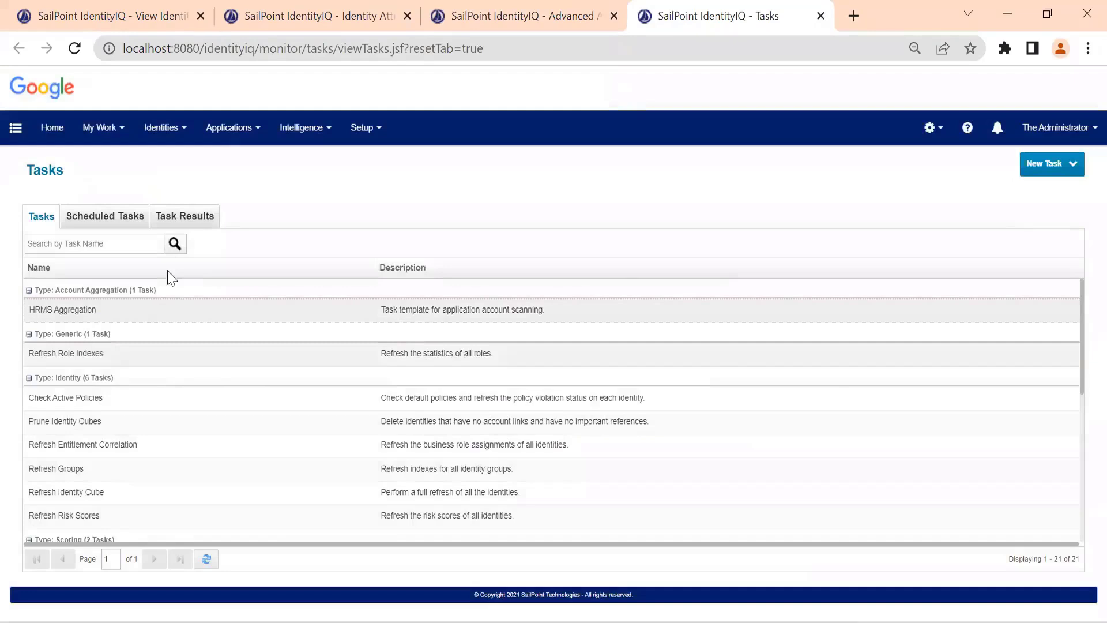
click(190, 218)
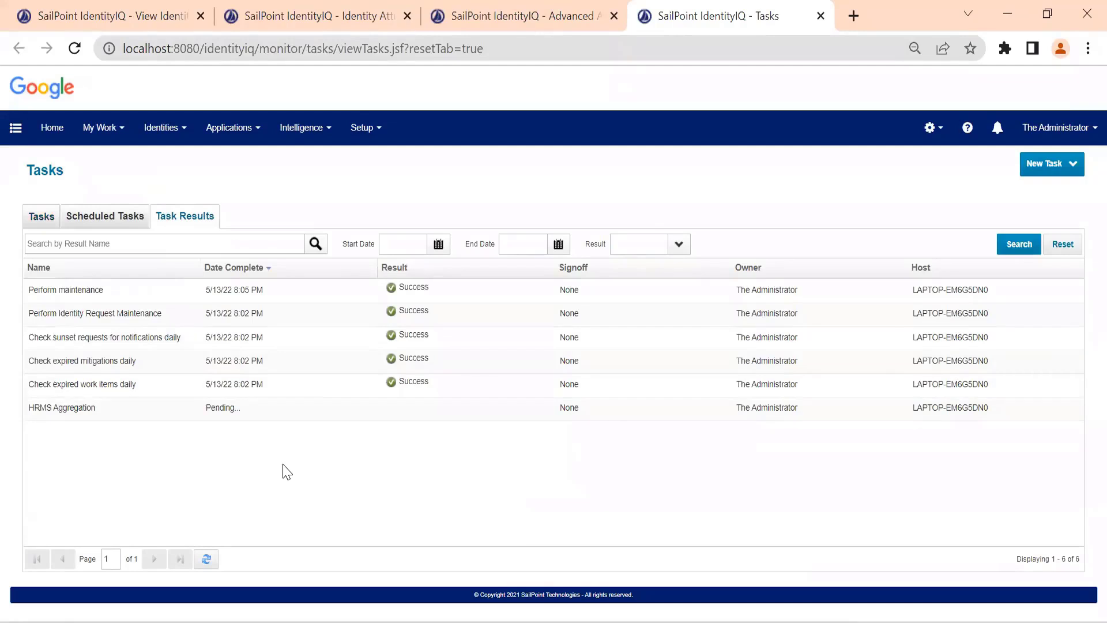
click(207, 559)
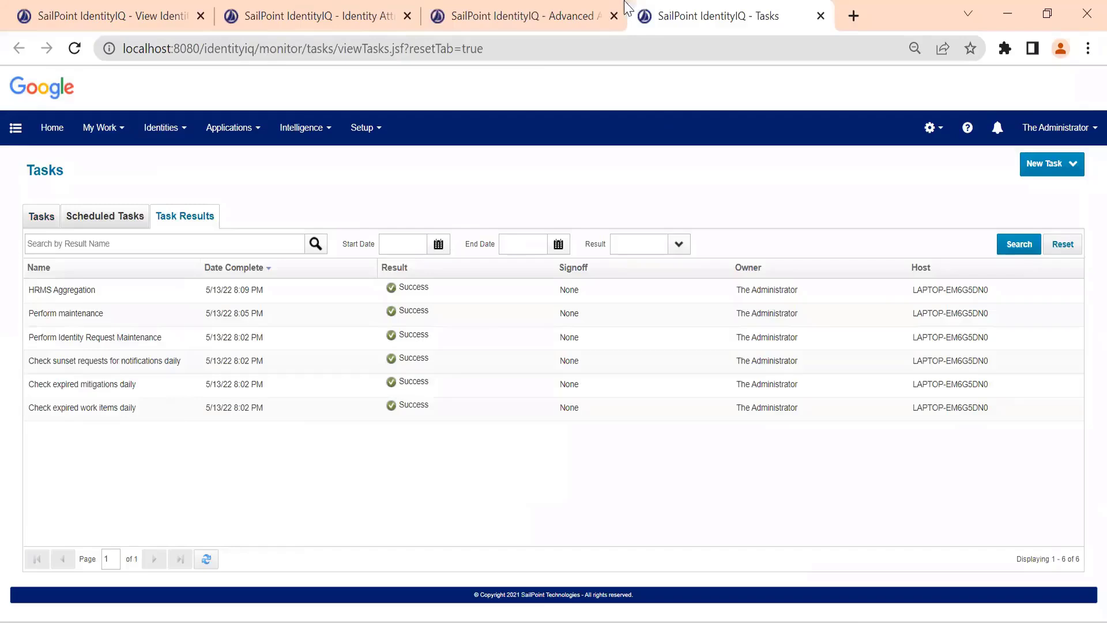
Step: Reload Advanced Analytics and examine the available values of the Department searchable attribute
click(554, 8)
click(76, 48)
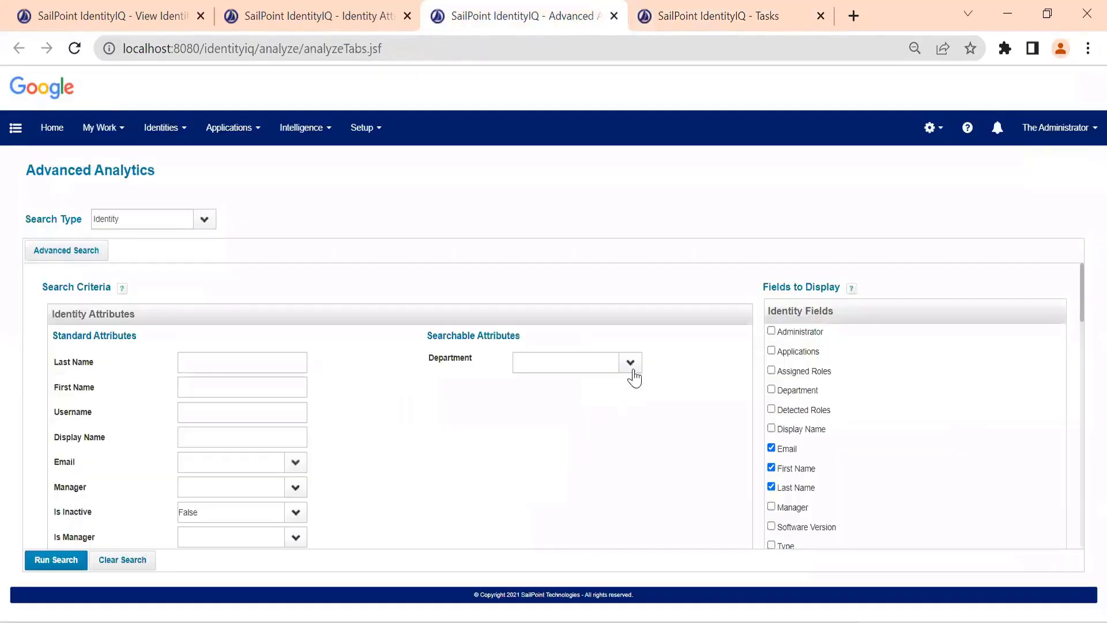
click(631, 363)
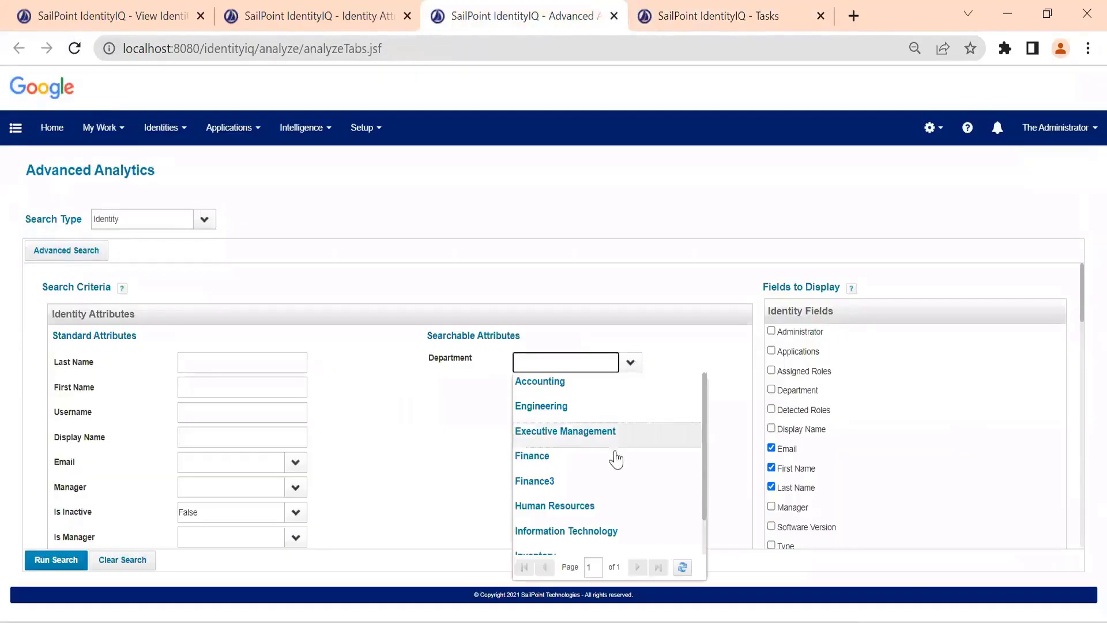
scroll(609, 421, down, 2)
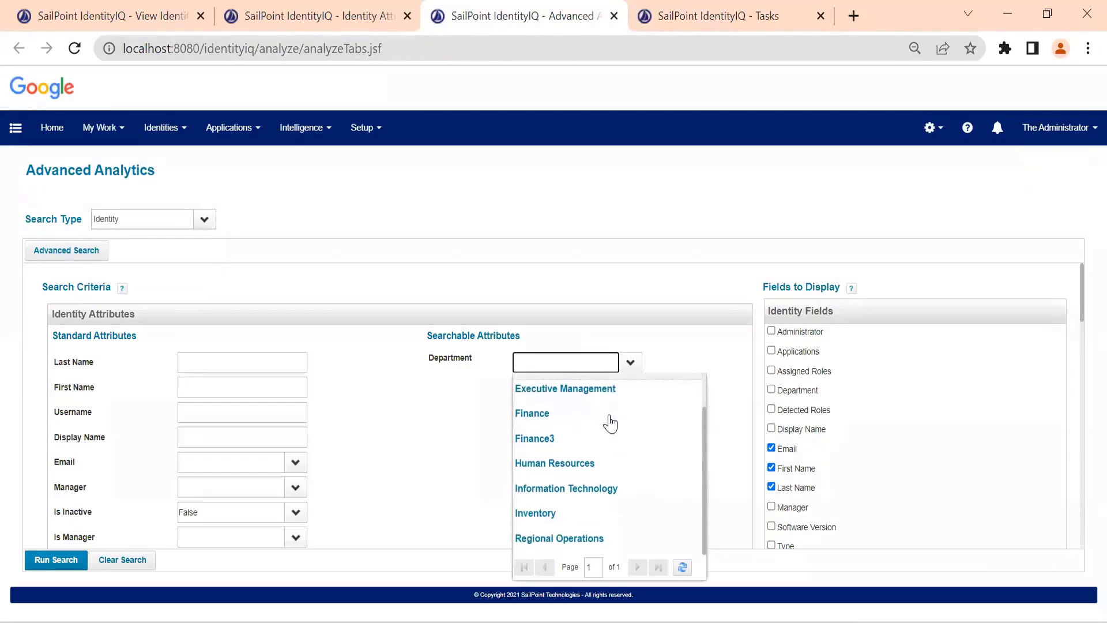
scroll(600, 481, up, 2)
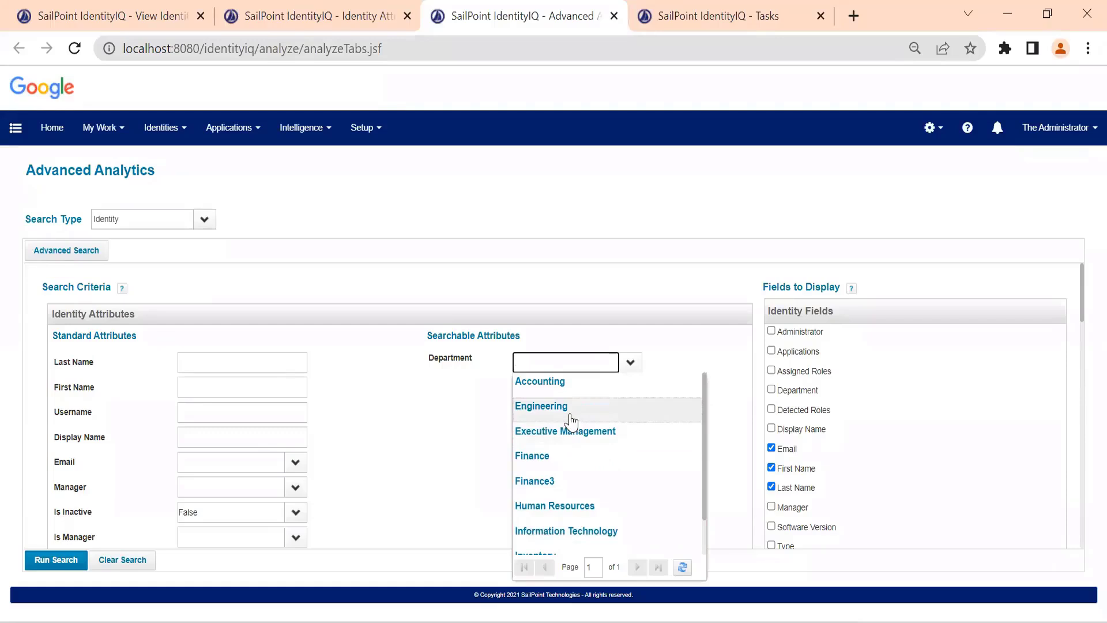
Step: Set the Department criterion to Executive Management and run the identity search with Is Inactive left as False
click(571, 436)
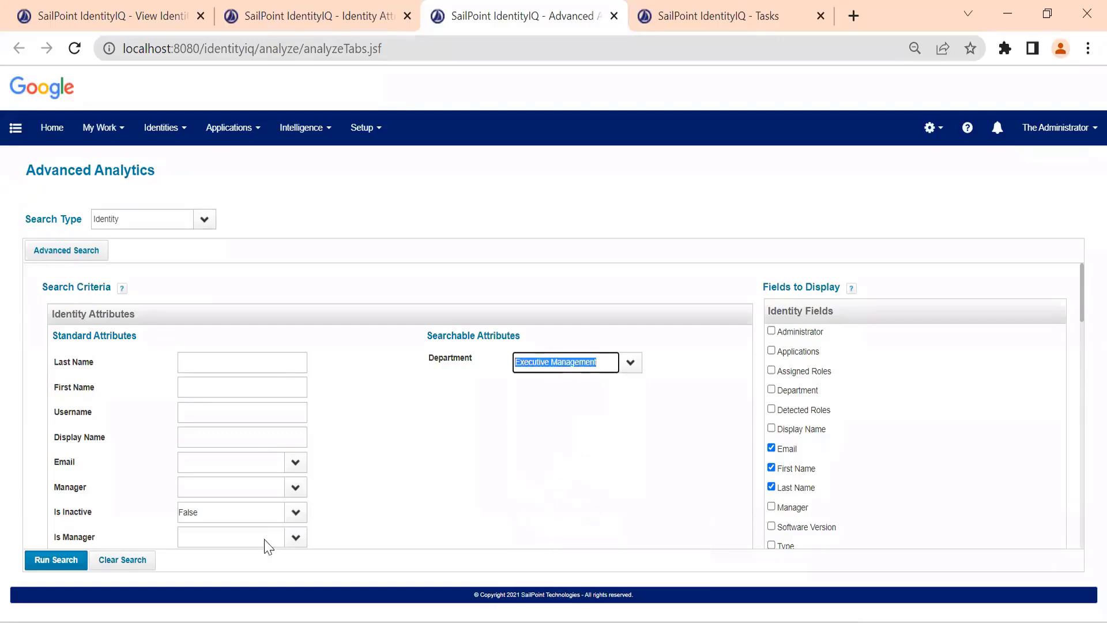
click(211, 521)
click(213, 522)
scroll(213, 521, down, 2)
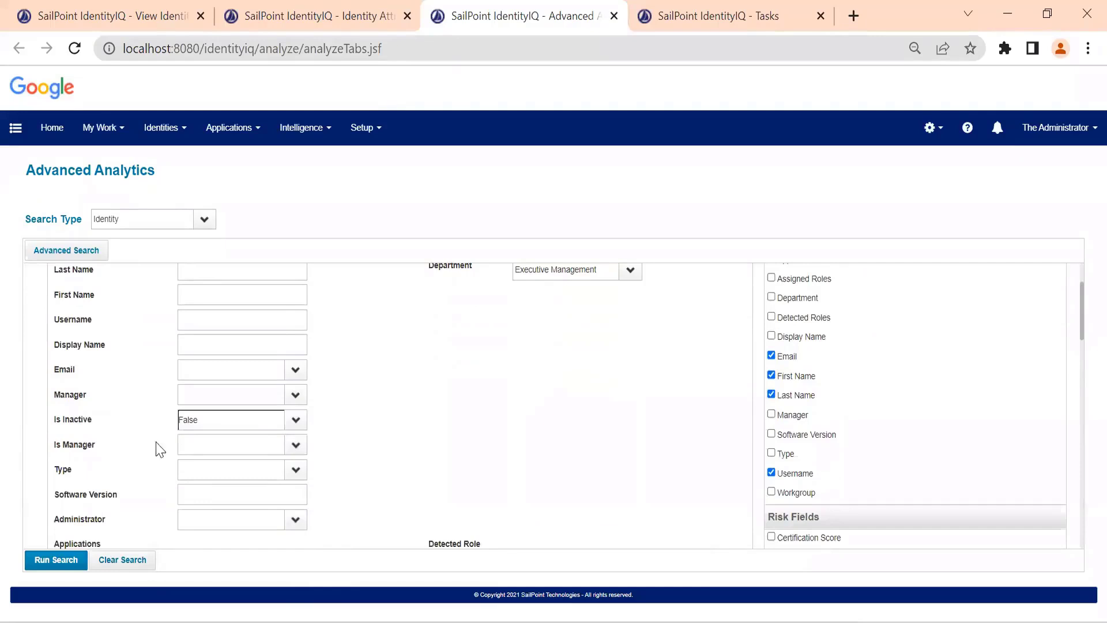
click(60, 562)
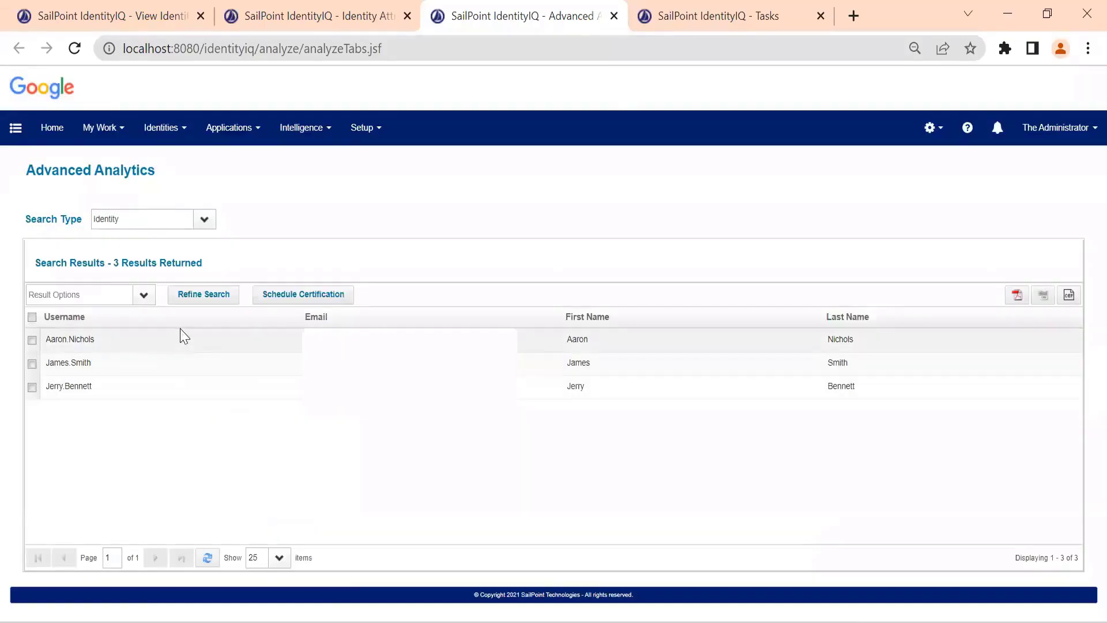
Step: Refine the Executive Management search to review its criteria, rerun it, and return to the search criteria
click(193, 300)
scroll(229, 464, up, 1)
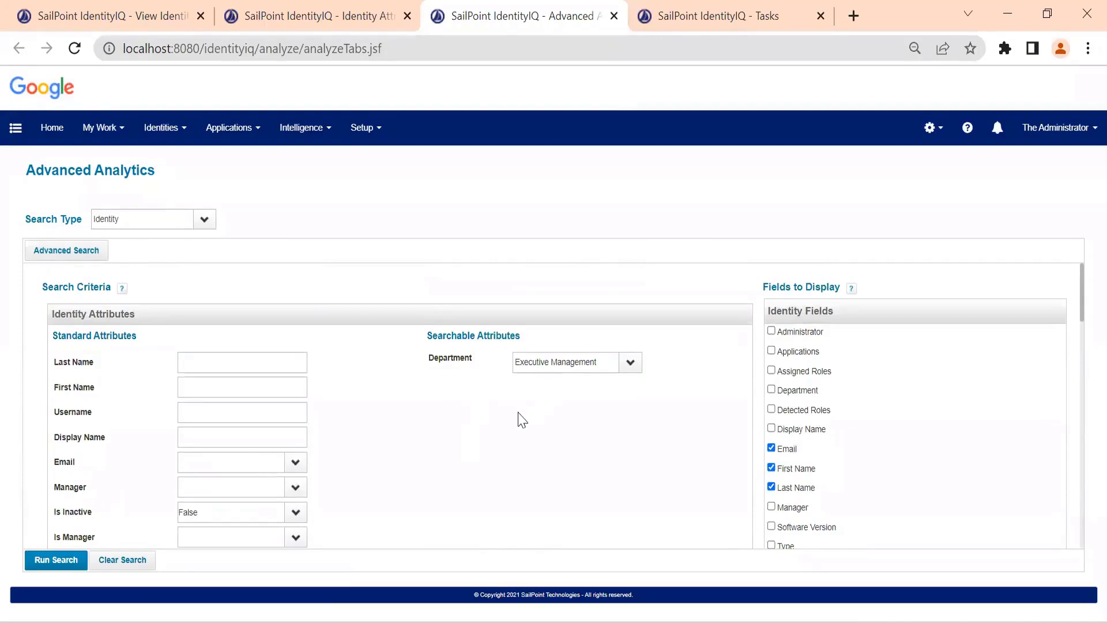
scroll(486, 437, down, 3)
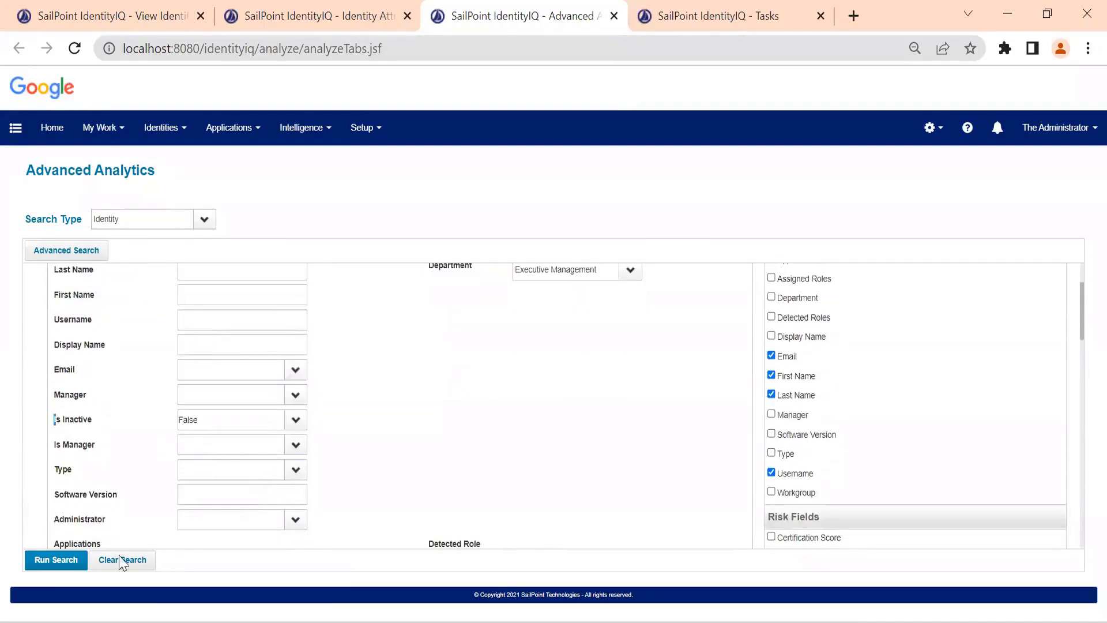
click(50, 558)
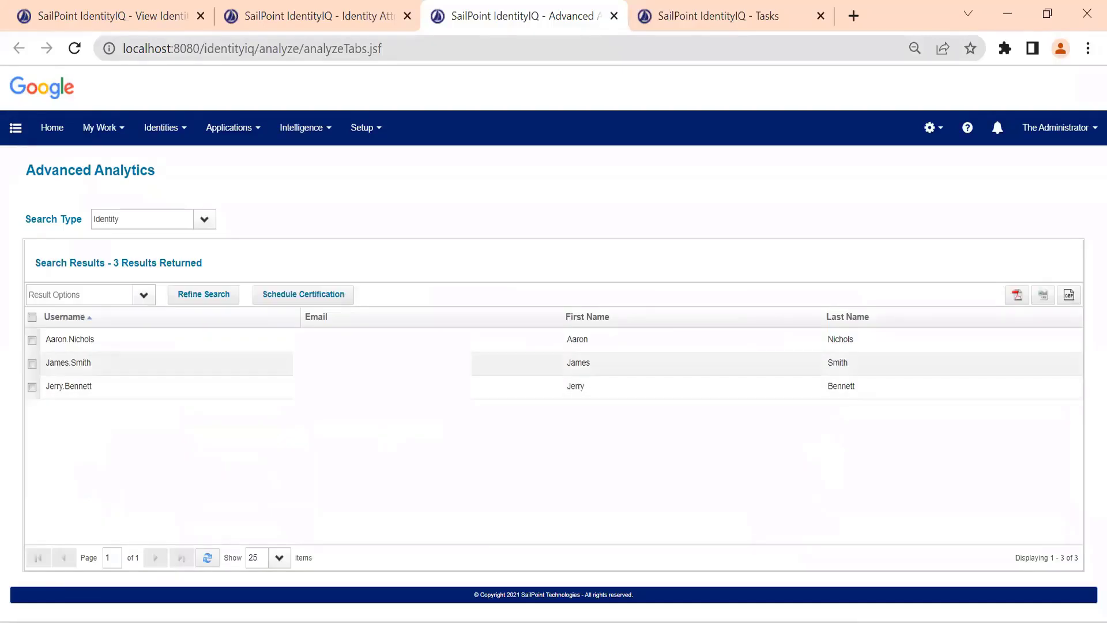
click(200, 297)
scroll(432, 413, up, 2)
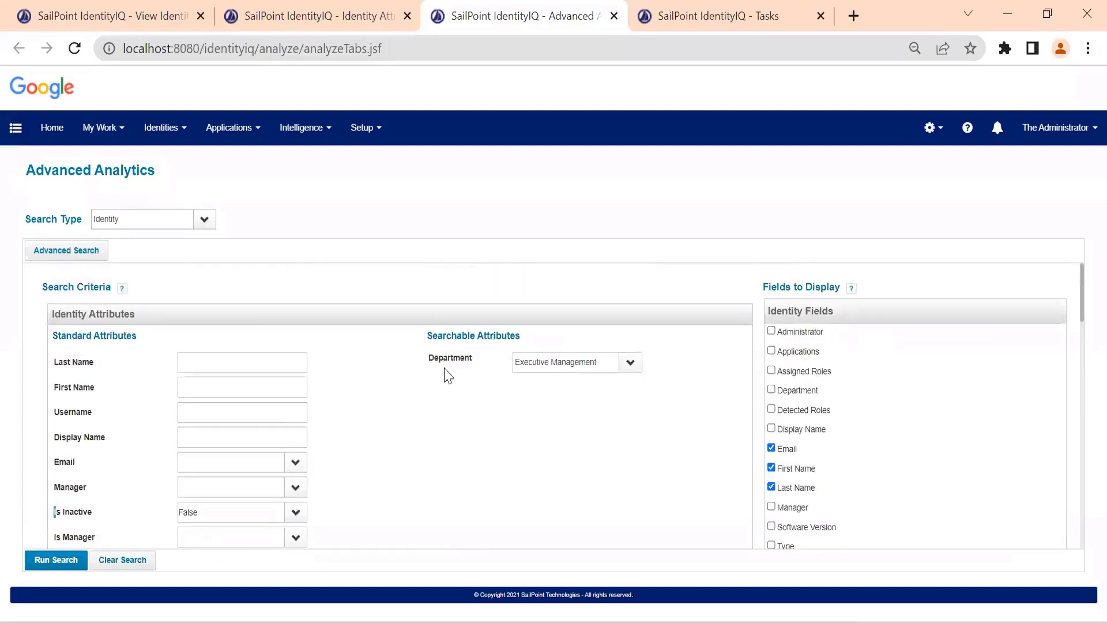
Step: Compare the Identity Attributes list and the open identity's attributes with the searchable attributes in Advanced Analytics
click(362, 19)
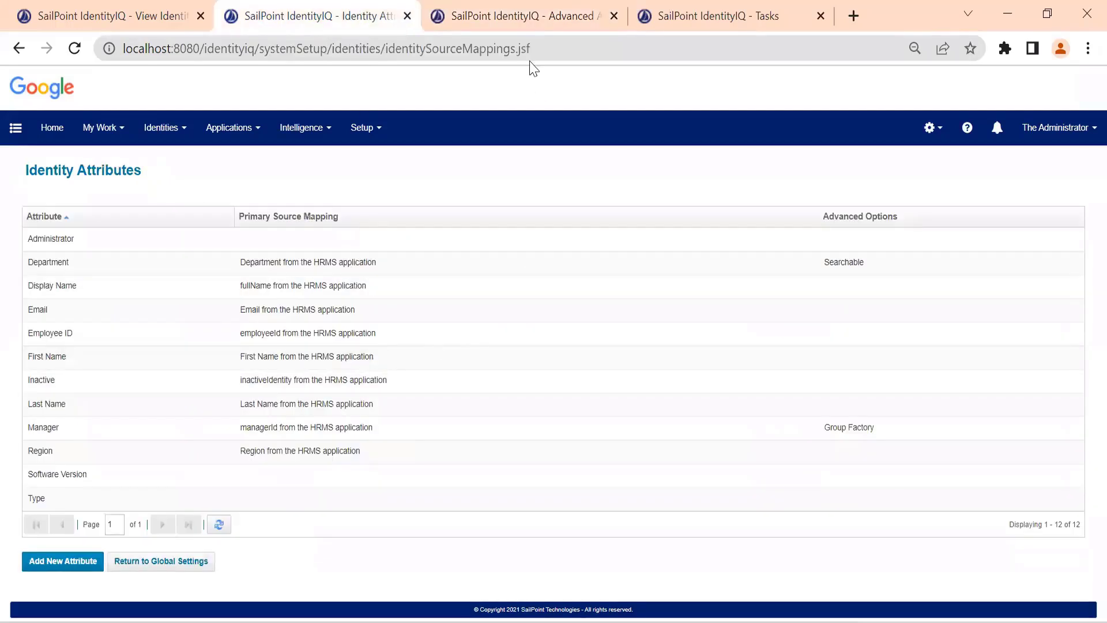
click(529, 23)
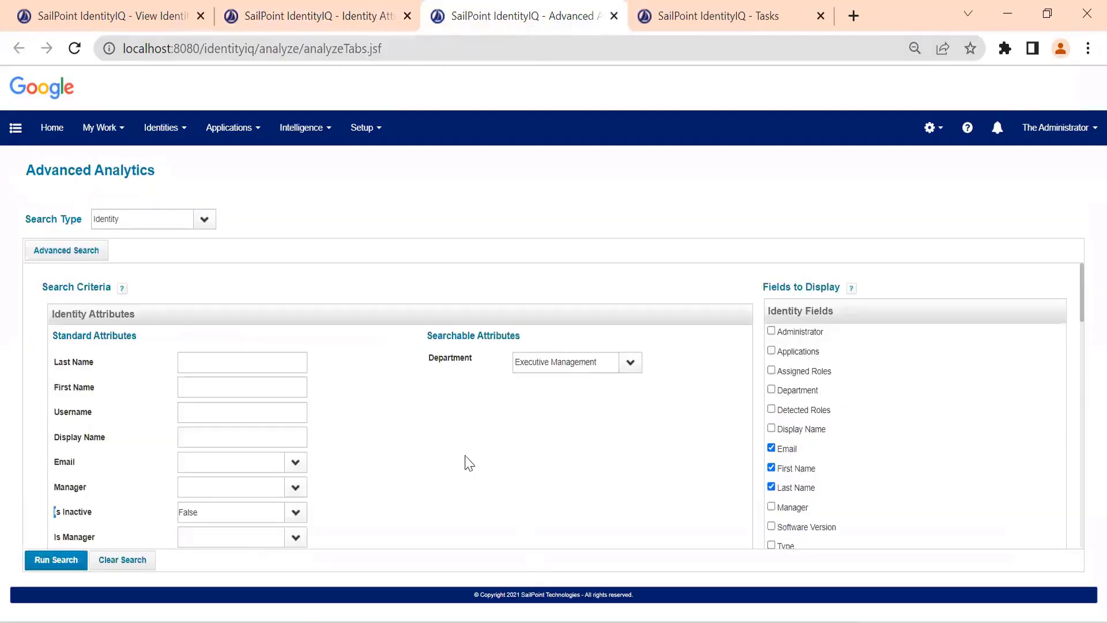
click(349, 11)
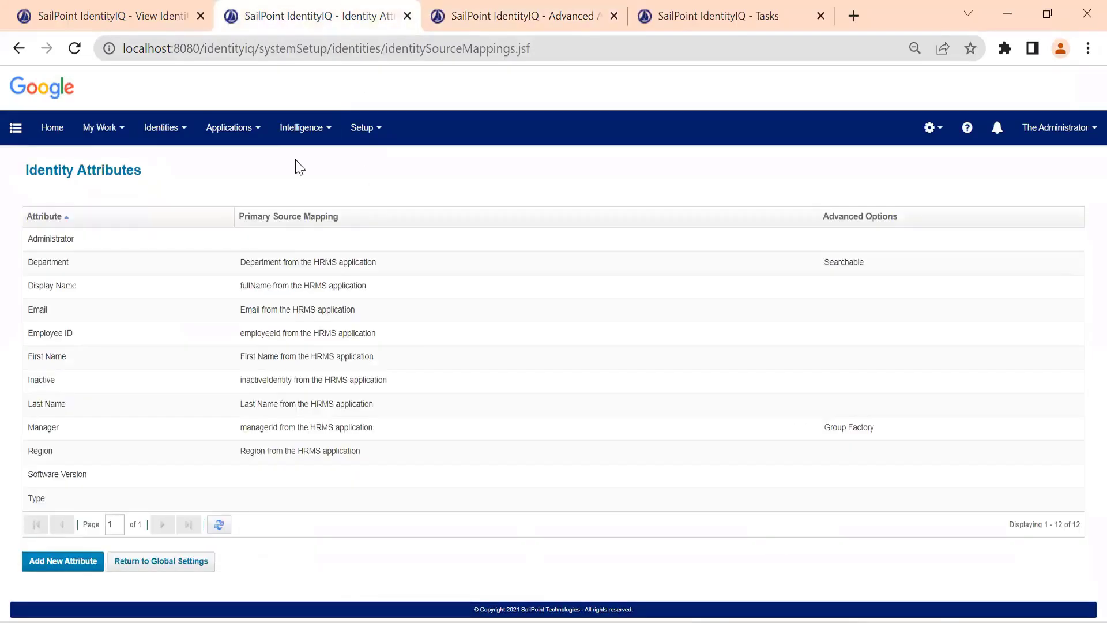
click(76, 3)
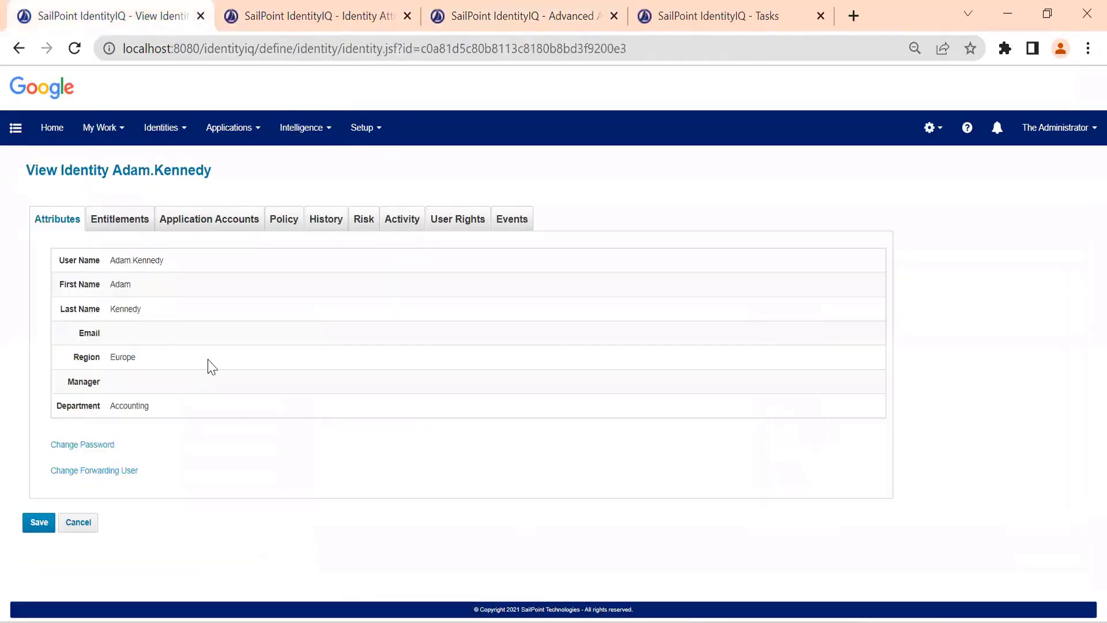
click(314, 2)
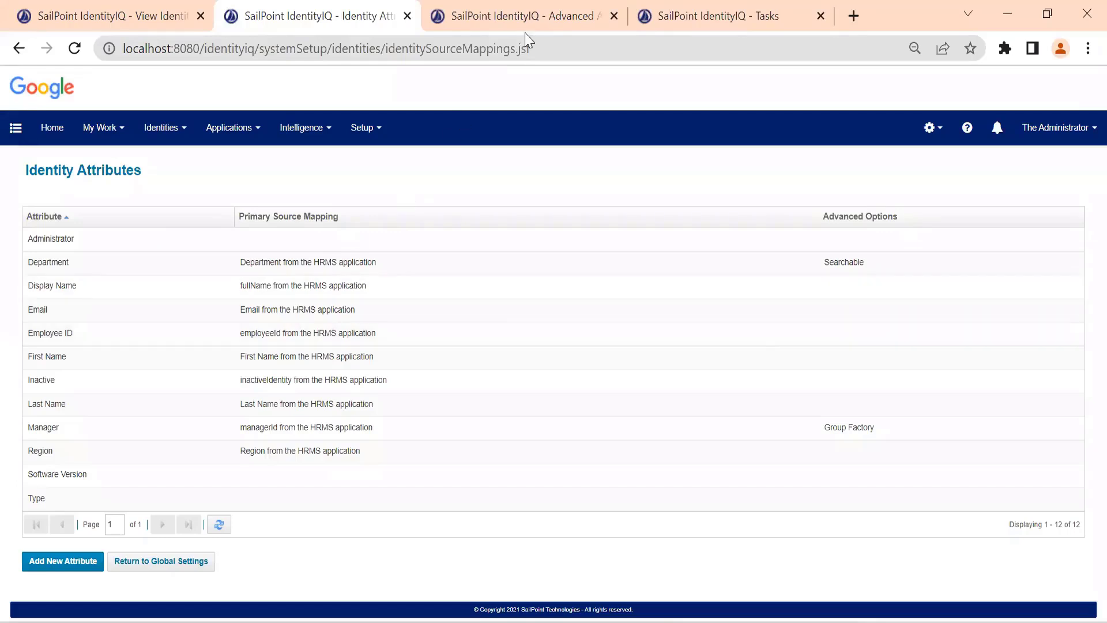
click(519, 16)
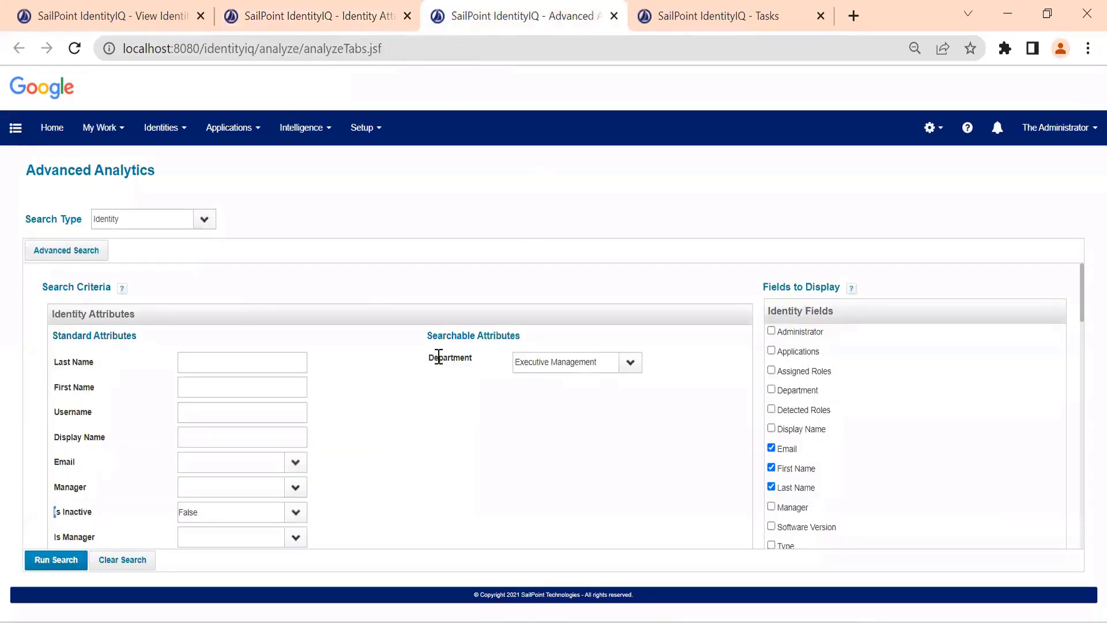
Step: Edit the Employee ID identity attribute to make it Searchable, and save it
click(367, 8)
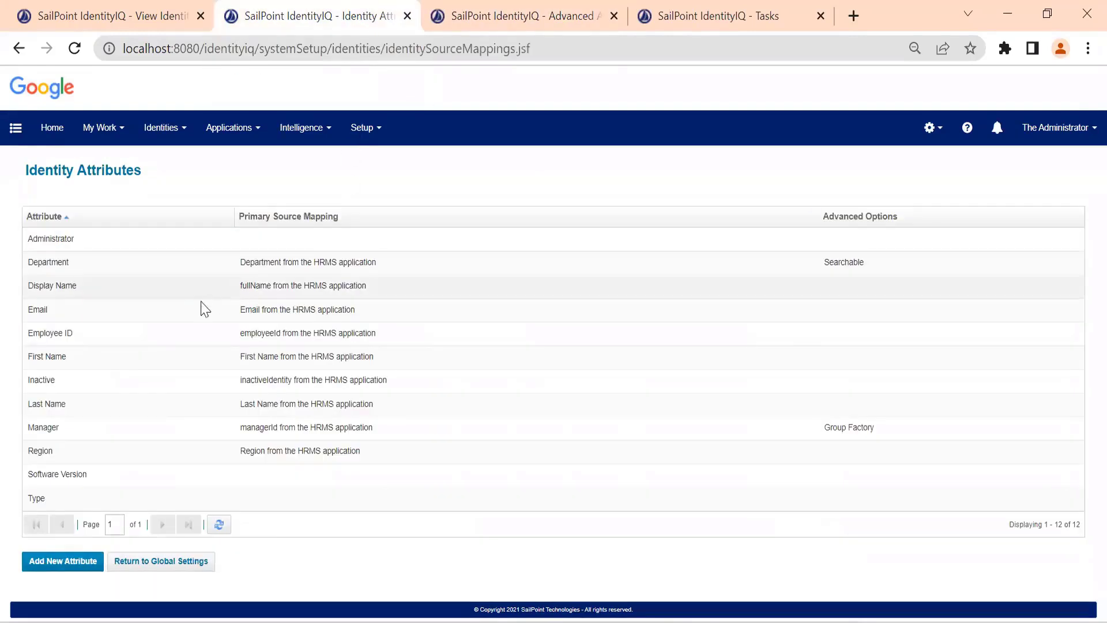
click(207, 340)
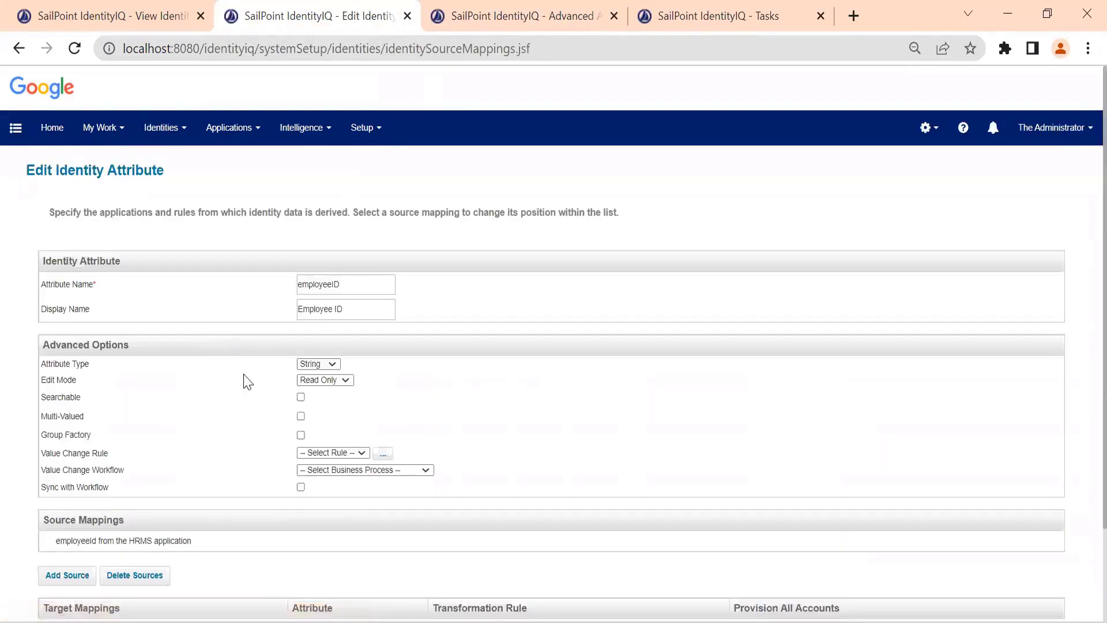
click(300, 397)
scroll(294, 461, down, 3)
click(35, 572)
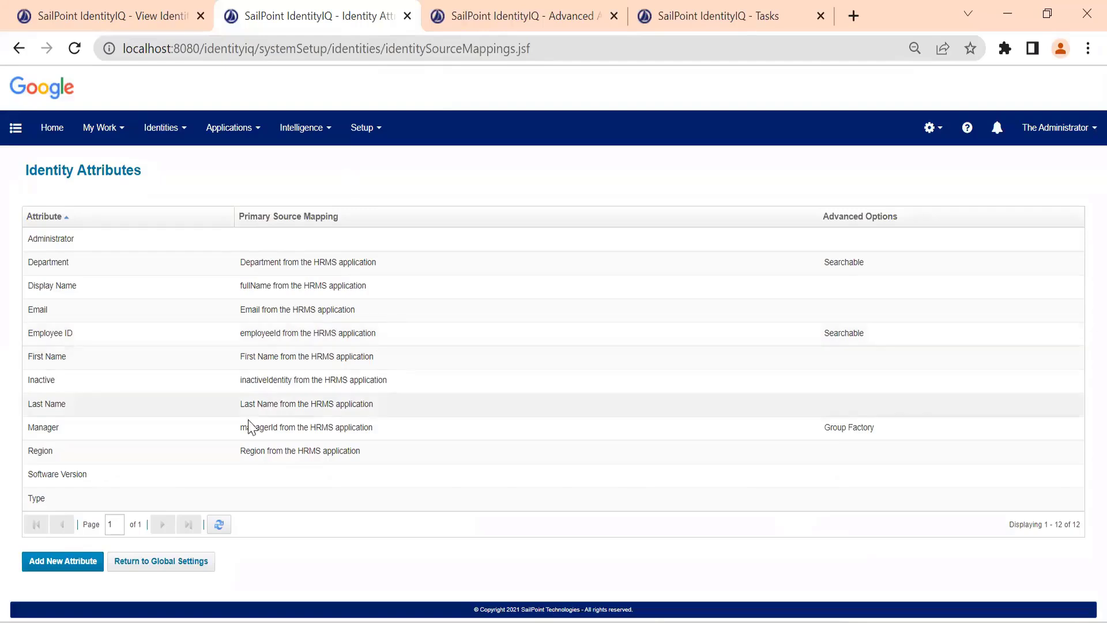
Step: Reload Advanced Analytics and check the list of values for the Employee ID criterion under Searchable Attributes
click(500, 21)
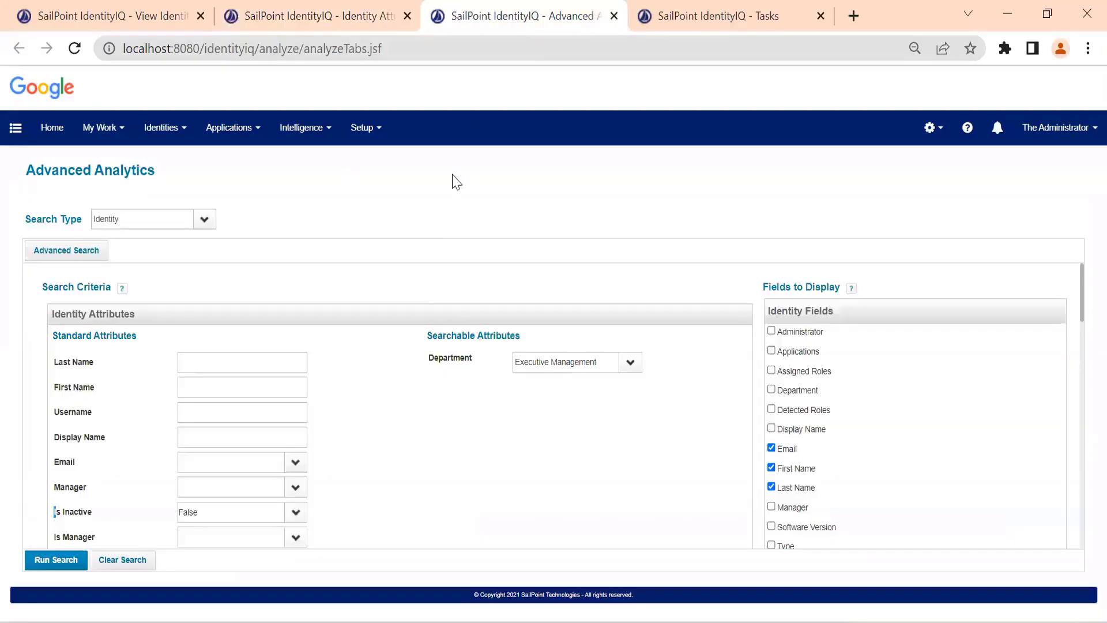
click(75, 48)
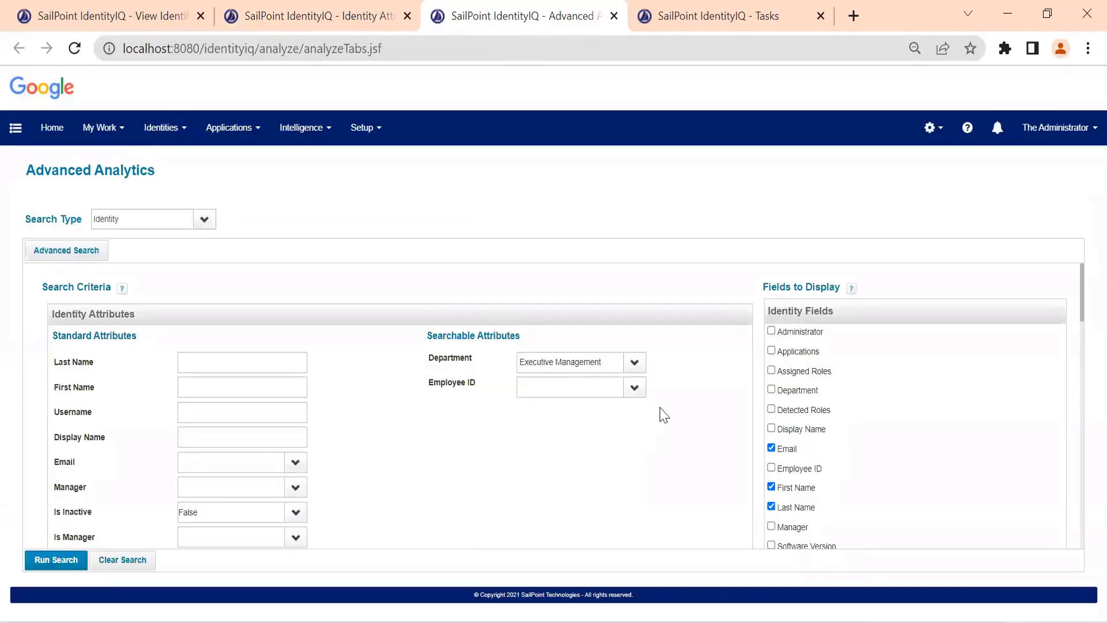
click(637, 386)
Step: Execute the HRMS Aggregation task in the background, check the Employee ID criterion in Advanced Analytics, and return to the Tasks page
click(717, 14)
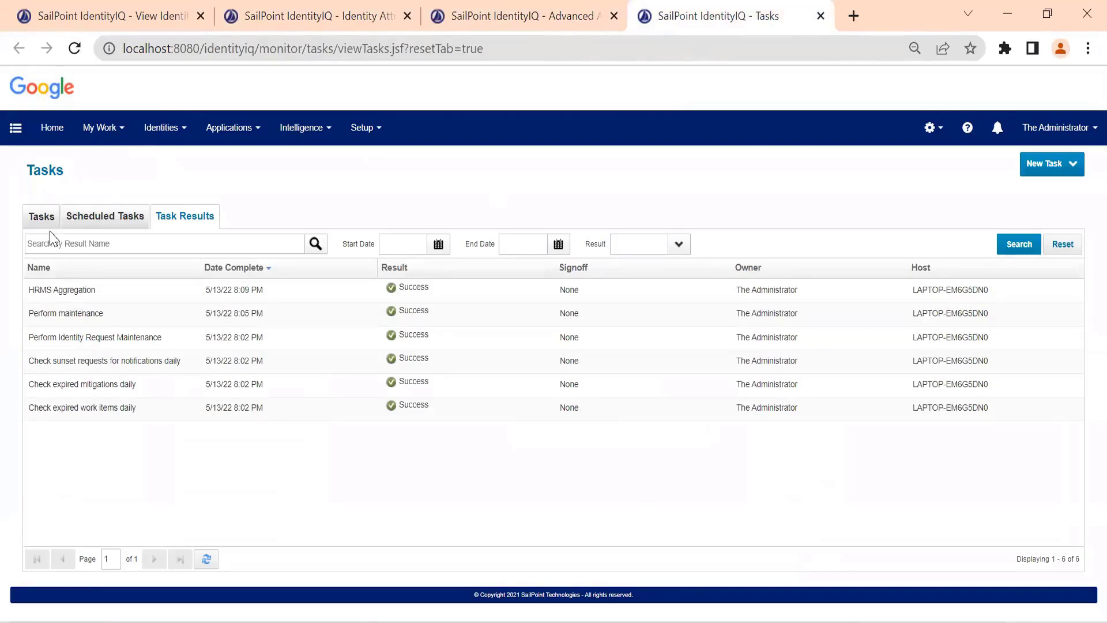
click(42, 217)
right_click(84, 310)
click(151, 363)
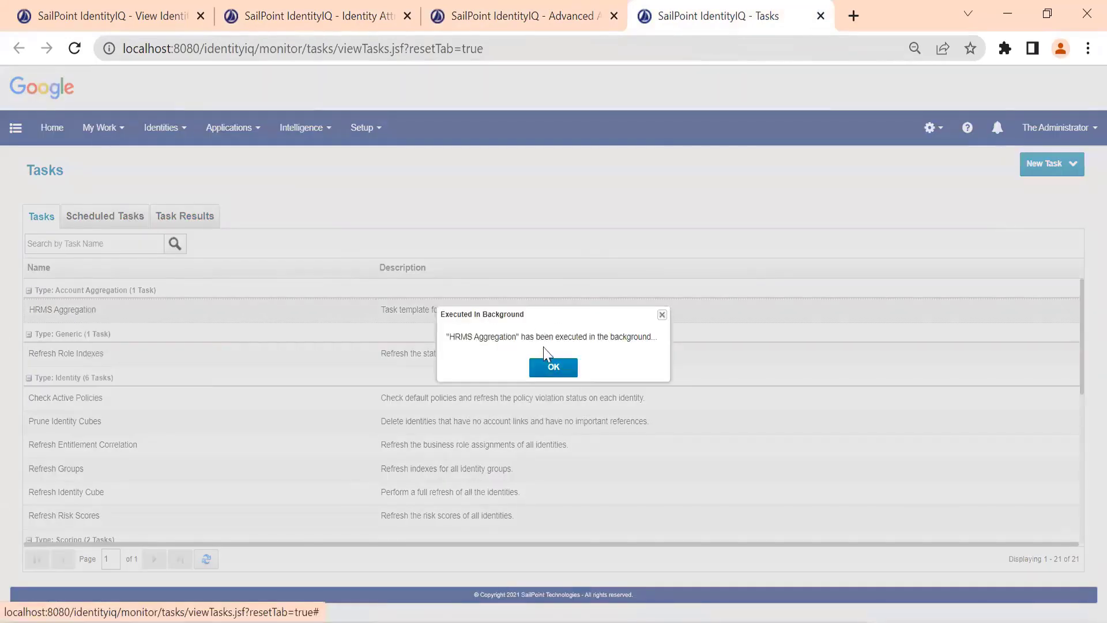
click(553, 368)
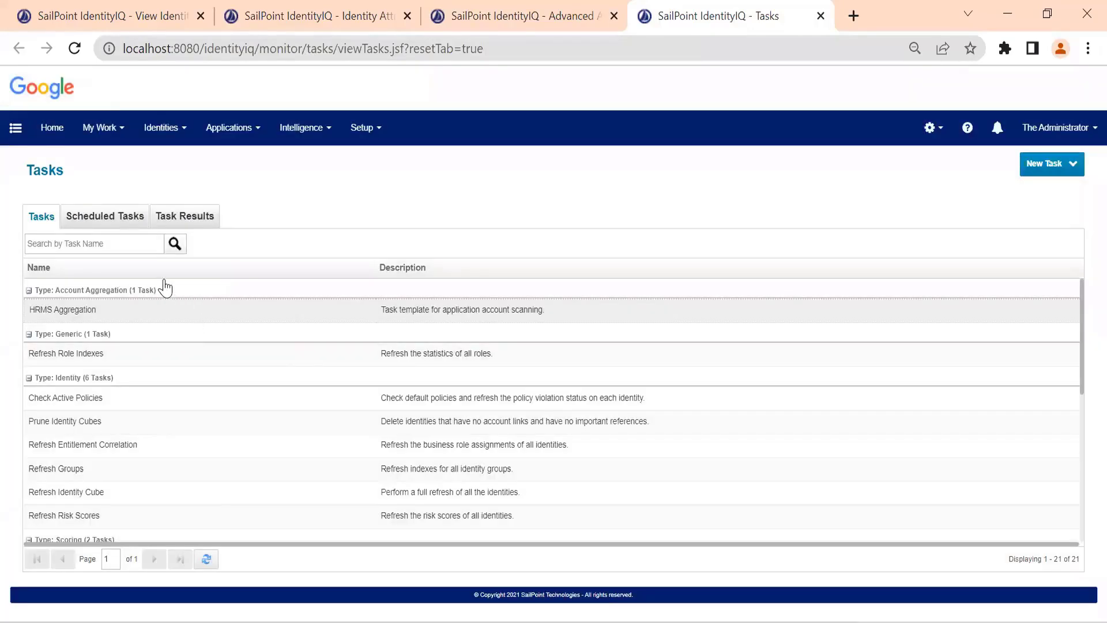
click(519, 15)
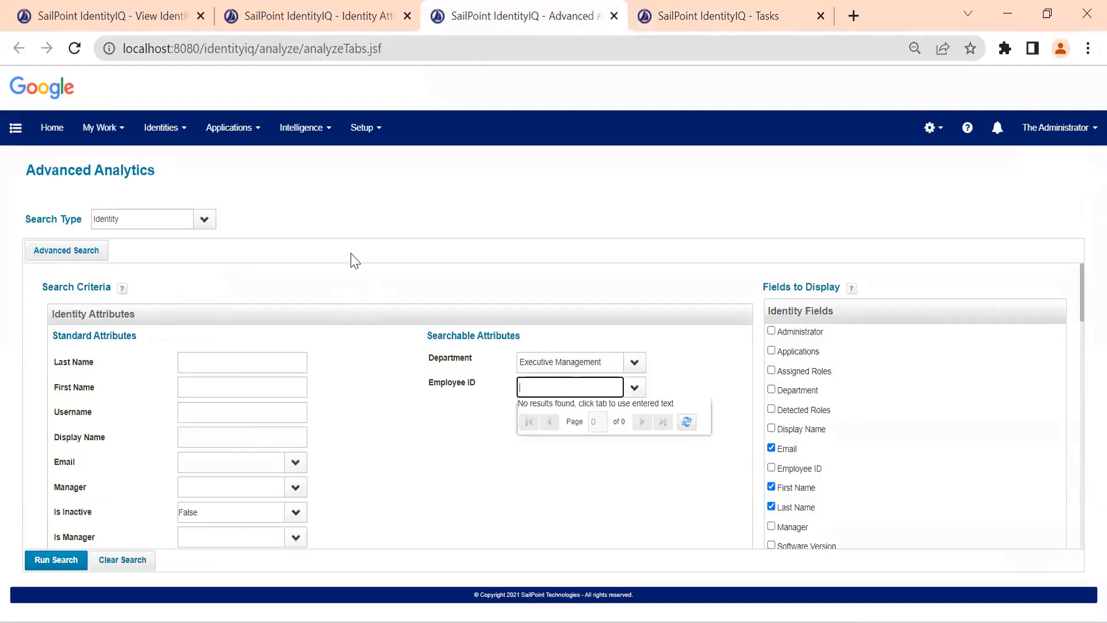
click(662, 4)
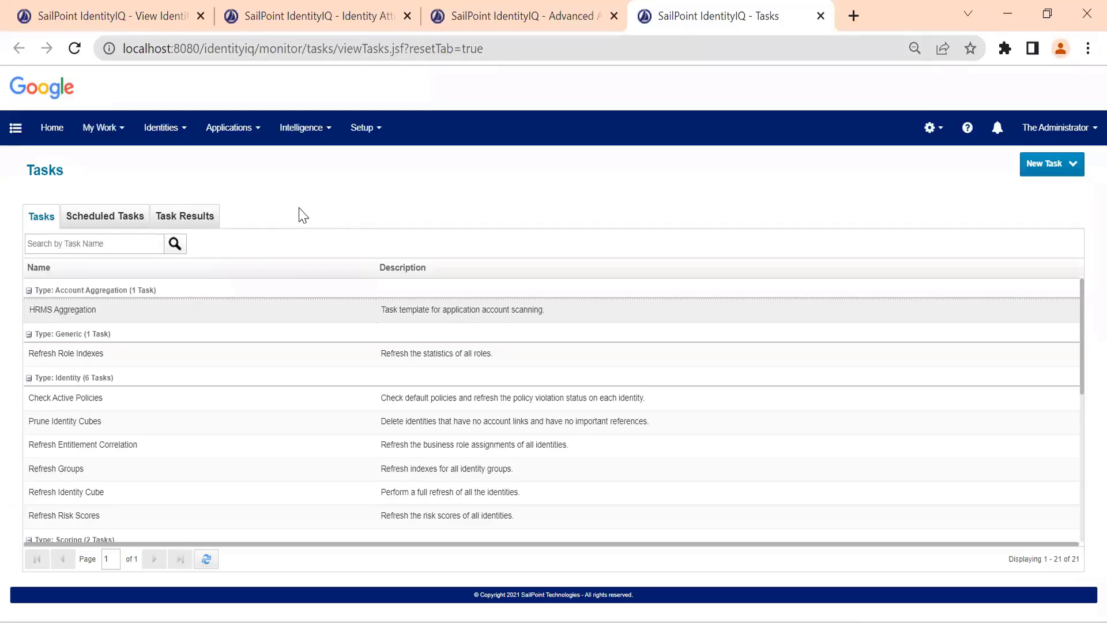
Step: Switch to the AuthEmployees file in Excel, fit the employeeId column to its contents, and return to the Identity Attributes list in the browser
key(XF86AudioRaiseVolume)
mouse_move(594, 545)
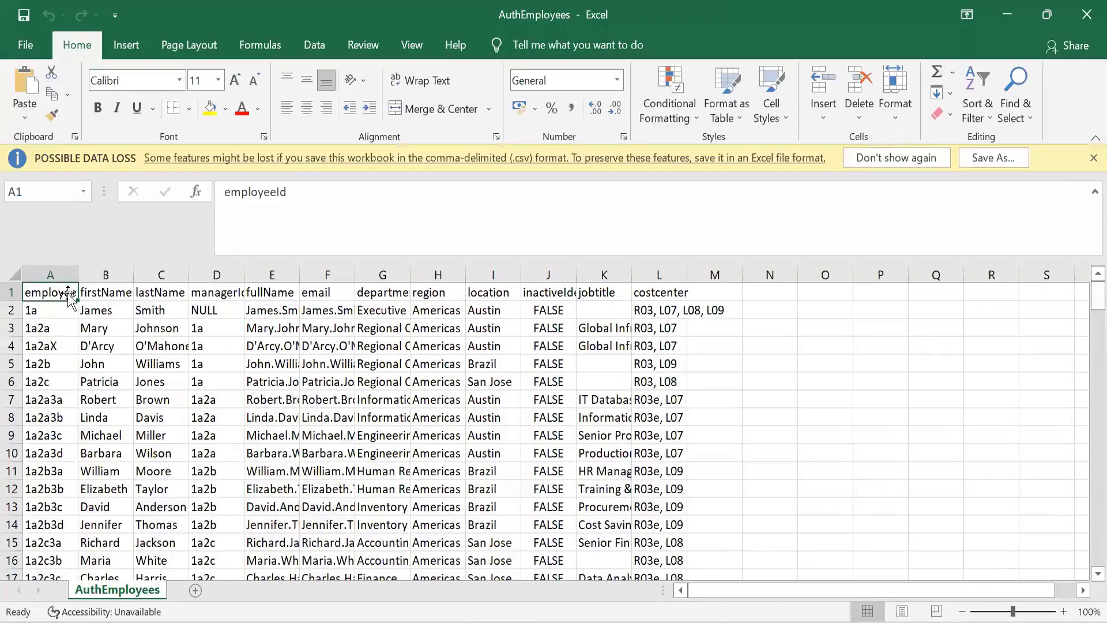
double_click(78, 274)
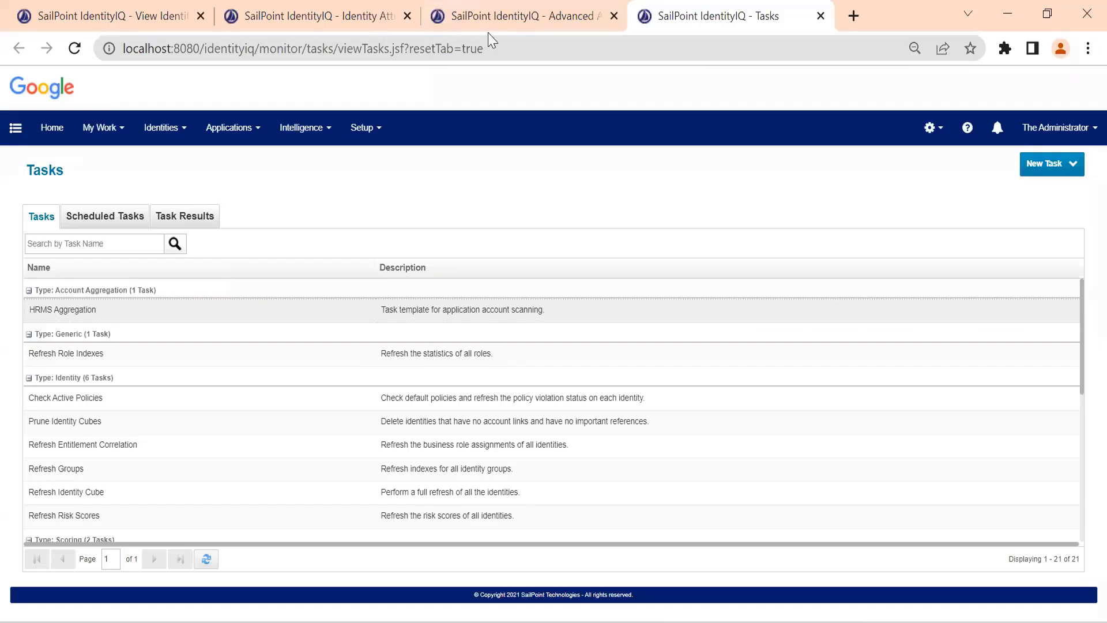
click(311, 16)
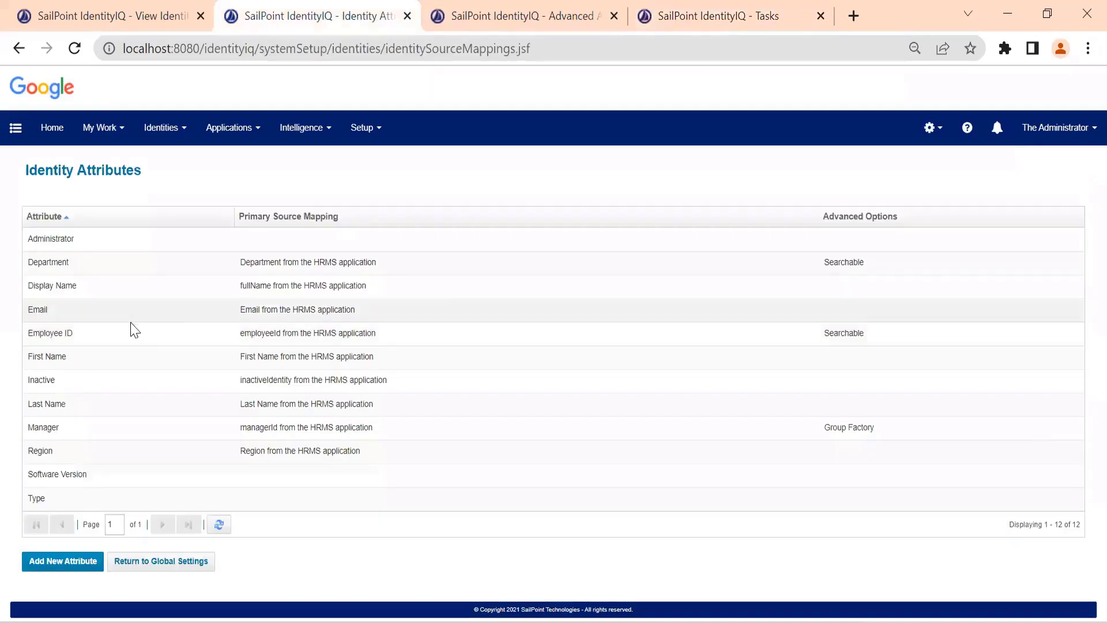